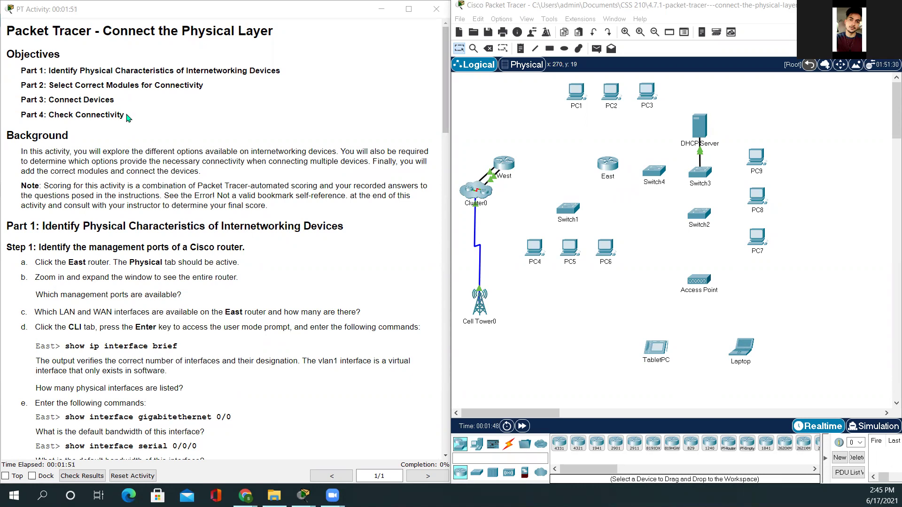
# Highlight the activity's four objectives, Parts 1 through 4, while reading them
pyautogui.moveTo(125, 117); pyautogui.dragTo(11, 78)
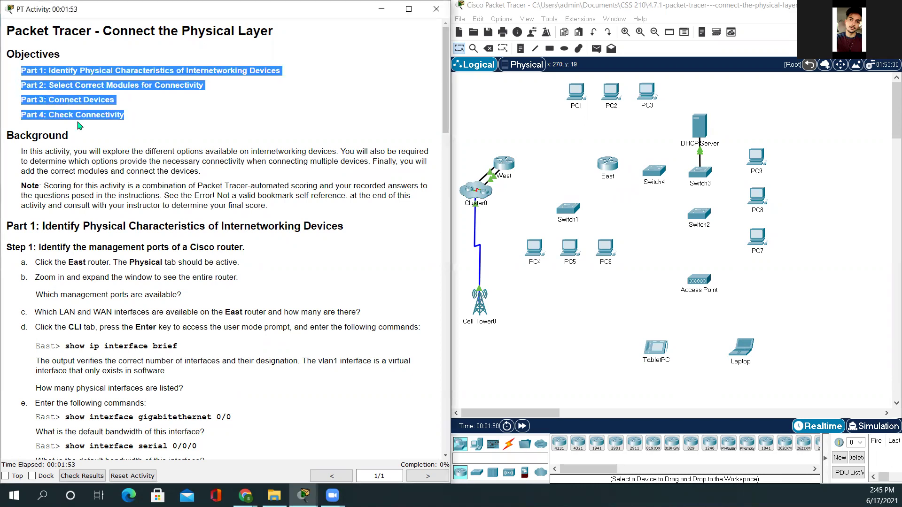
pyautogui.scroll(2, 77, 123)
pyautogui.click(176, 147)
pyautogui.moveTo(348, 81); pyautogui.dragTo(53, 81)
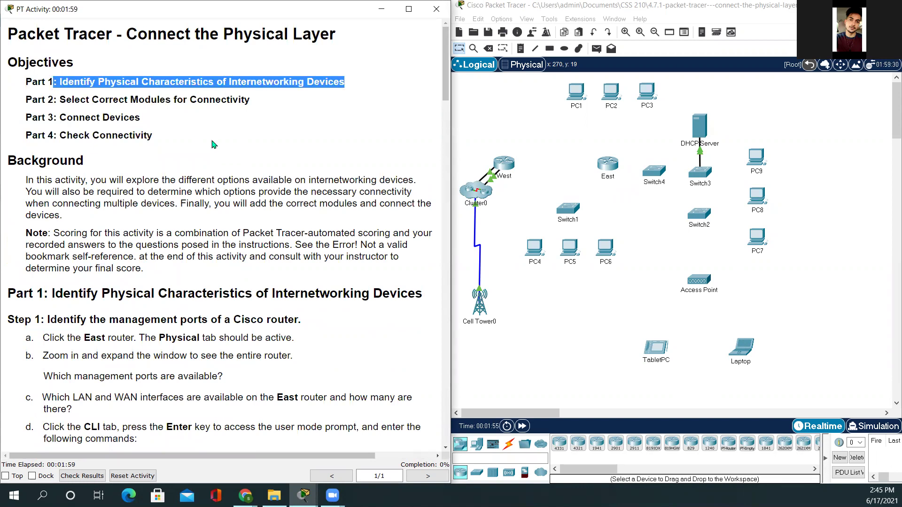
pyautogui.click(236, 123)
pyautogui.moveTo(115, 117); pyautogui.dragTo(76, 112)
pyautogui.moveTo(250, 100); pyautogui.dragTo(58, 99)
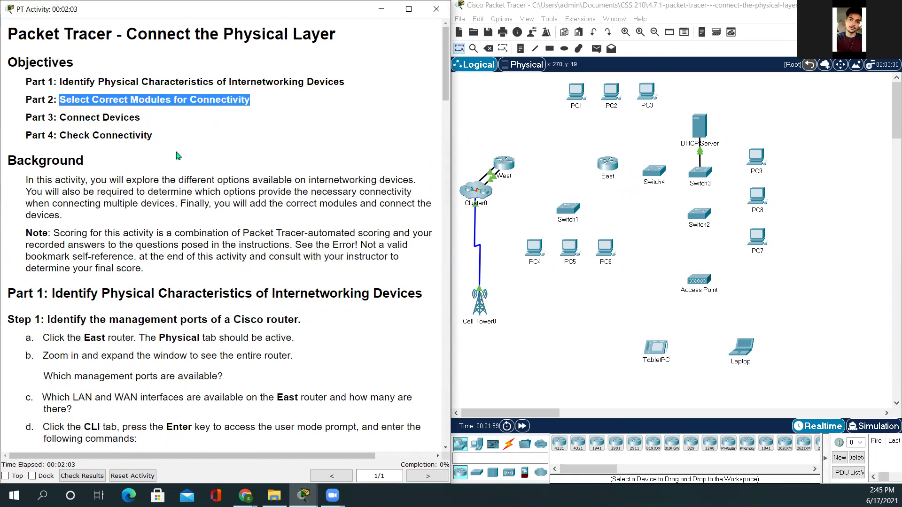
pyautogui.moveTo(59, 117); pyautogui.dragTo(143, 119)
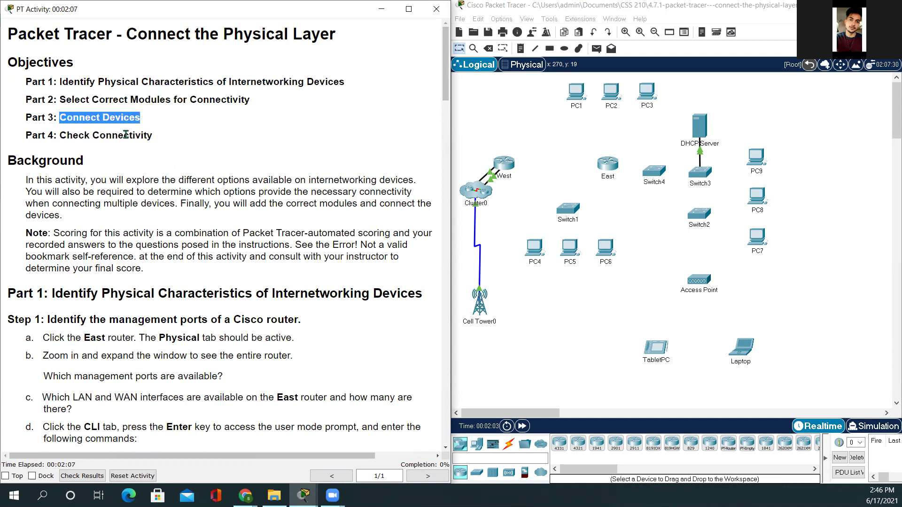
pyautogui.moveTo(61, 135); pyautogui.dragTo(151, 135)
pyautogui.click(188, 180)
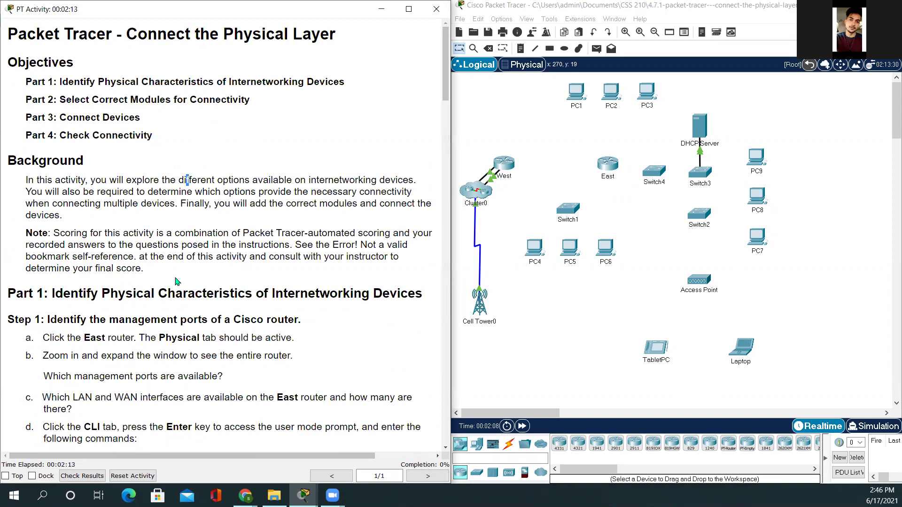
pyautogui.scroll(-1, 178, 280)
pyautogui.click(158, 196)
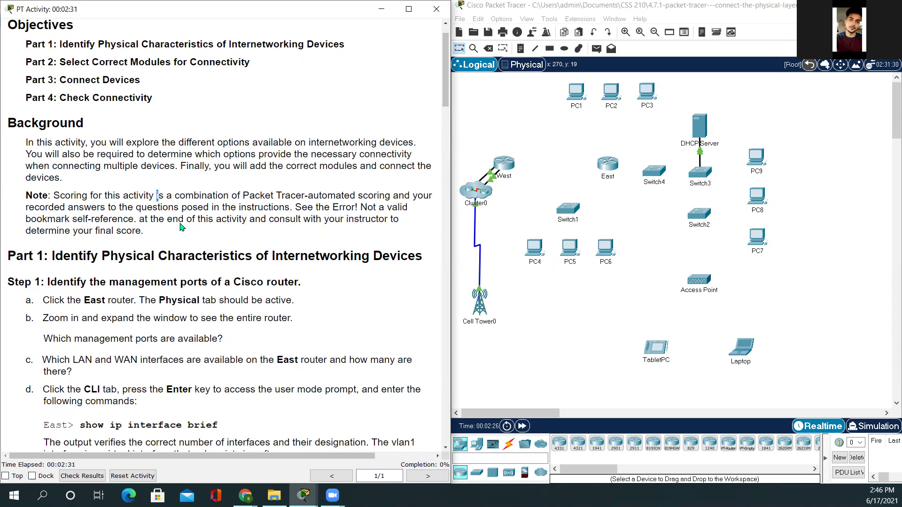
# Scroll to Step 1 and highlight instructions a and b about clicking East and zooming in
pyautogui.scroll(-2, 207, 279)
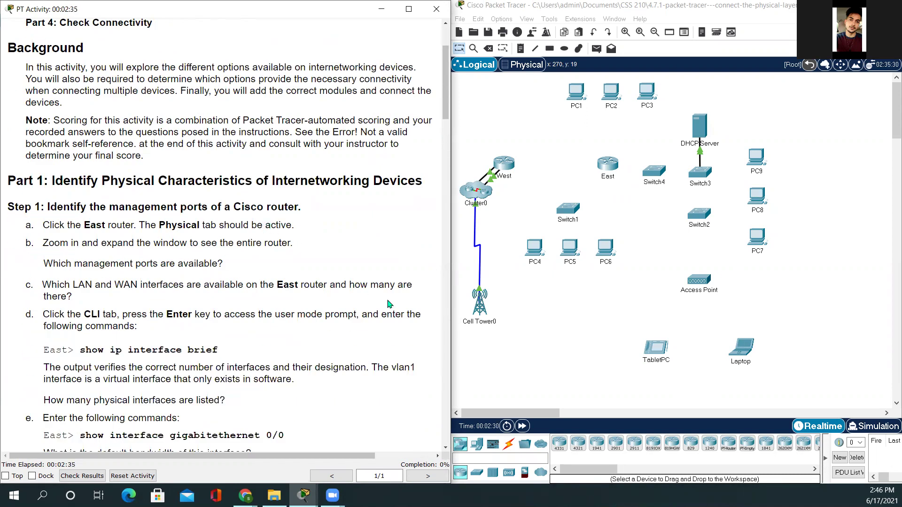
pyautogui.scroll(-1, 373, 312)
pyautogui.scroll(-2, 347, 314)
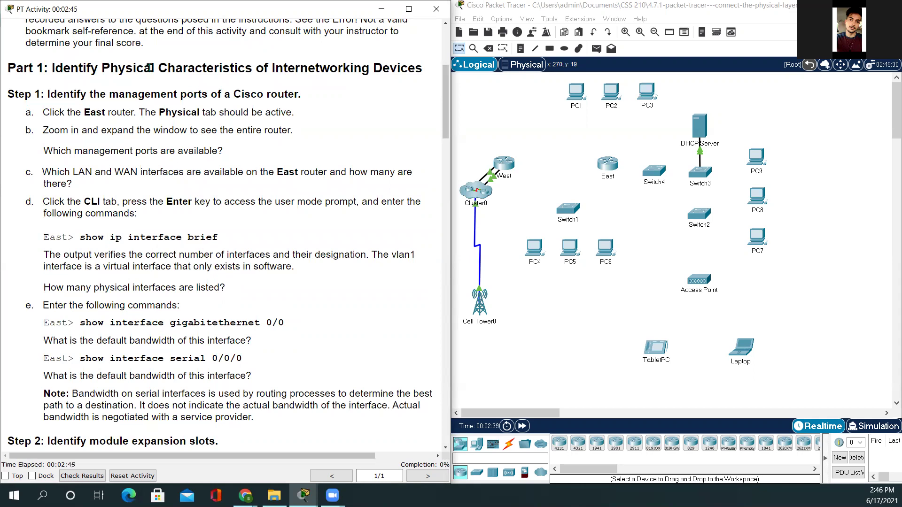
pyautogui.scroll(-1, 222, 199)
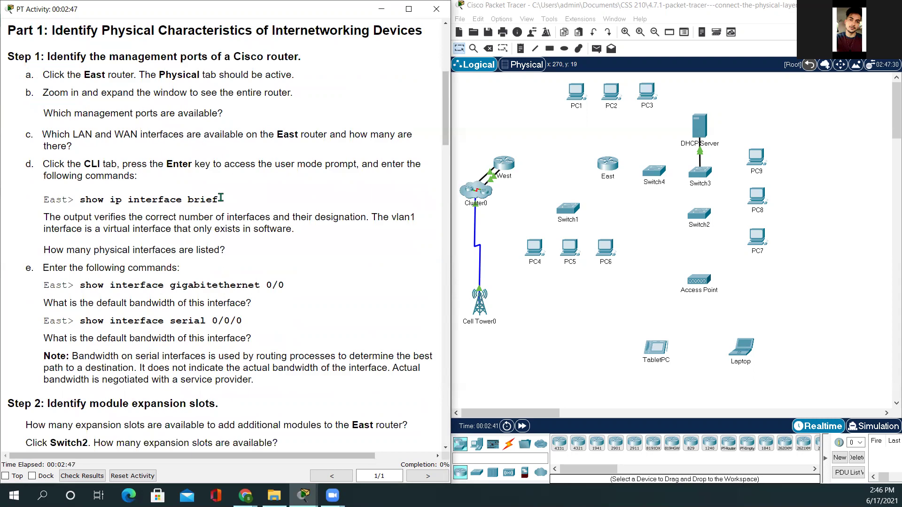
pyautogui.moveTo(50, 56); pyautogui.dragTo(300, 57)
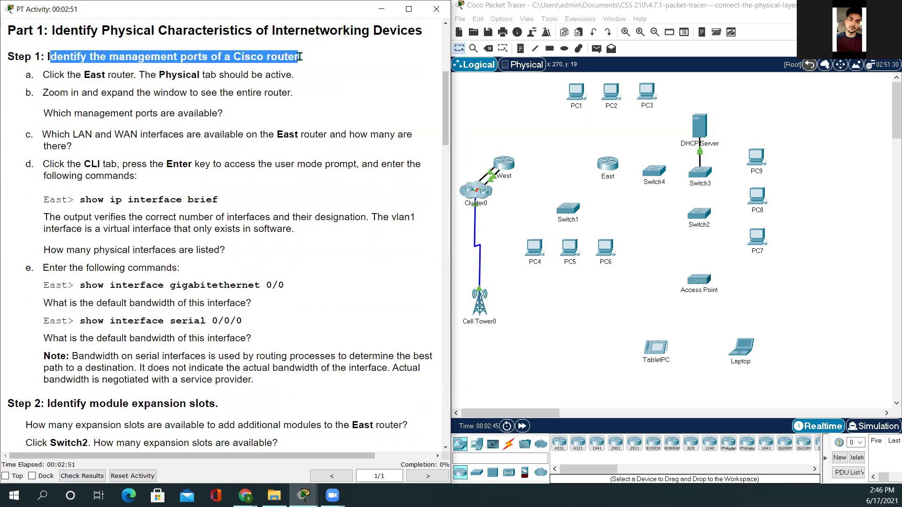
pyautogui.click(298, 100)
pyautogui.moveTo(199, 92); pyautogui.dragTo(140, 88)
pyautogui.moveTo(295, 74); pyautogui.dragTo(40, 71)
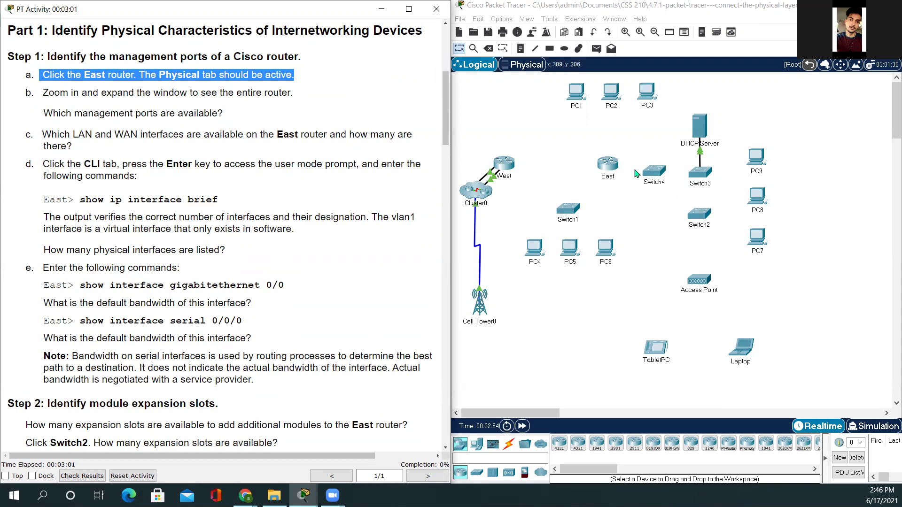
pyautogui.click(610, 165)
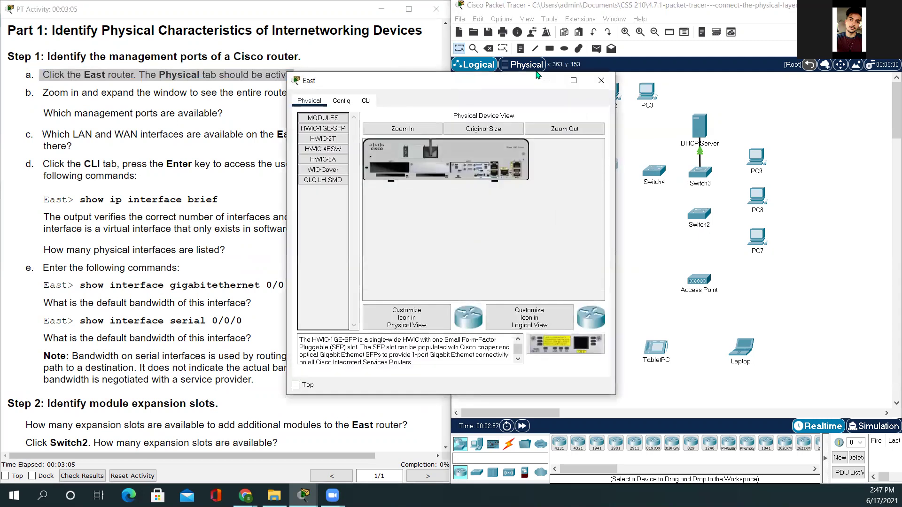
pyautogui.moveTo(444, 86); pyautogui.dragTo(612, 62)
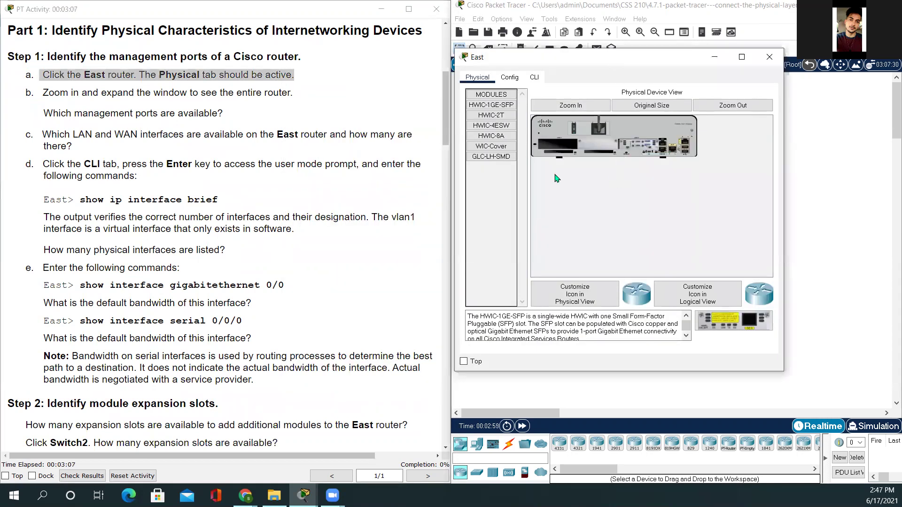
pyautogui.moveTo(42, 92); pyautogui.dragTo(297, 101)
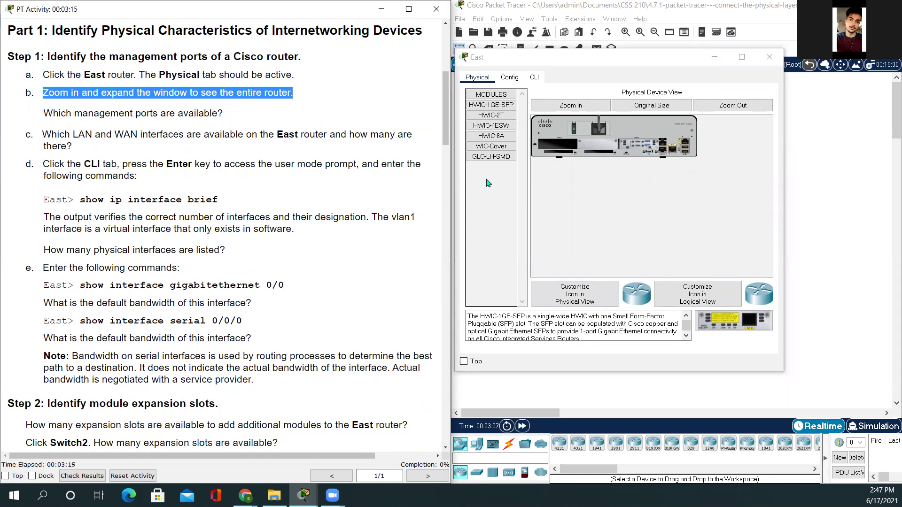
pyautogui.click(590, 107)
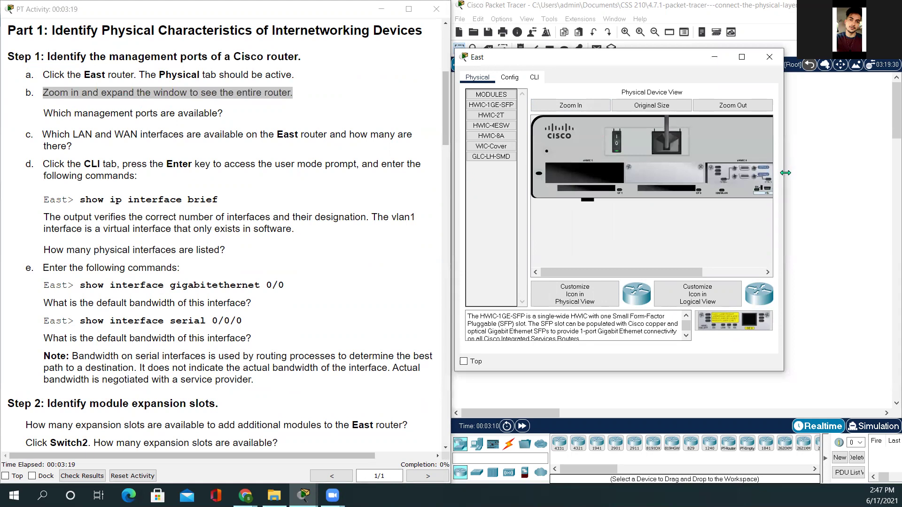
pyautogui.moveTo(785, 173); pyautogui.dragTo(877, 174)
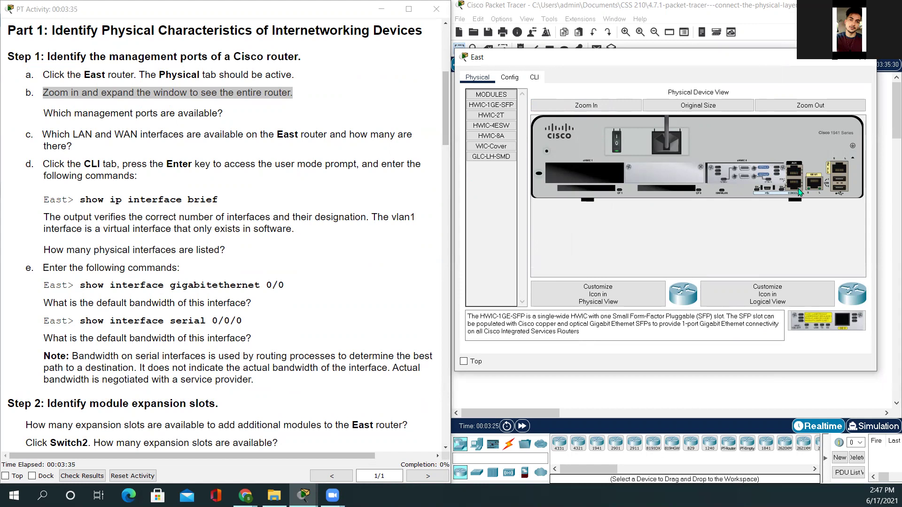
# Review question c and instruction d, highlighting the show ip interface brief command
pyautogui.click(81, 148)
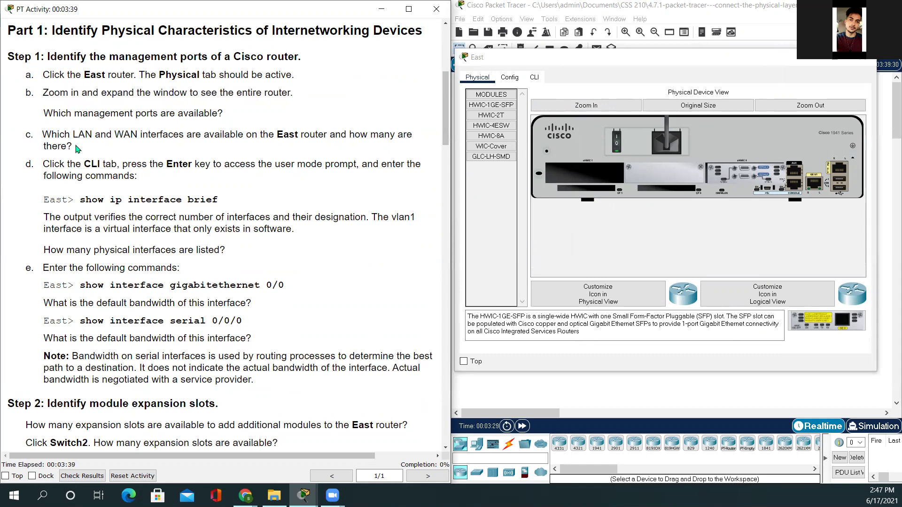
pyautogui.moveTo(74, 149); pyautogui.dragTo(44, 139)
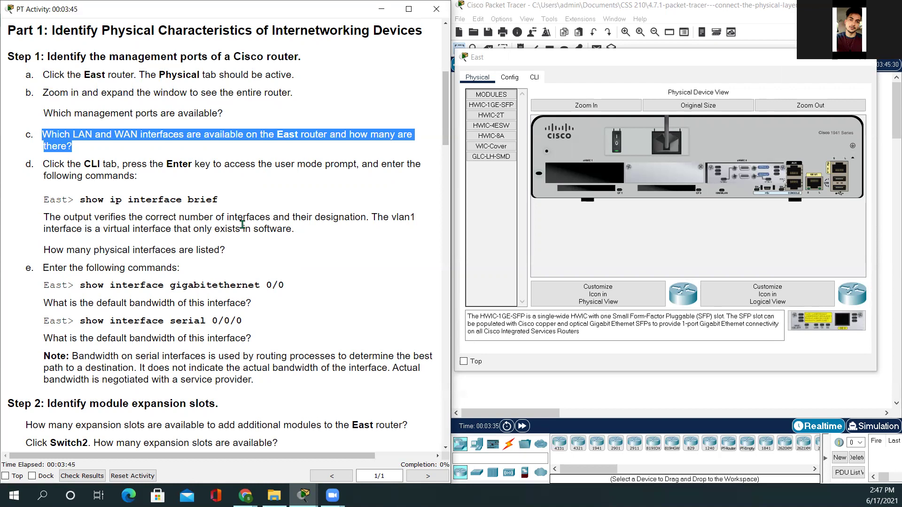
pyautogui.click(741, 168)
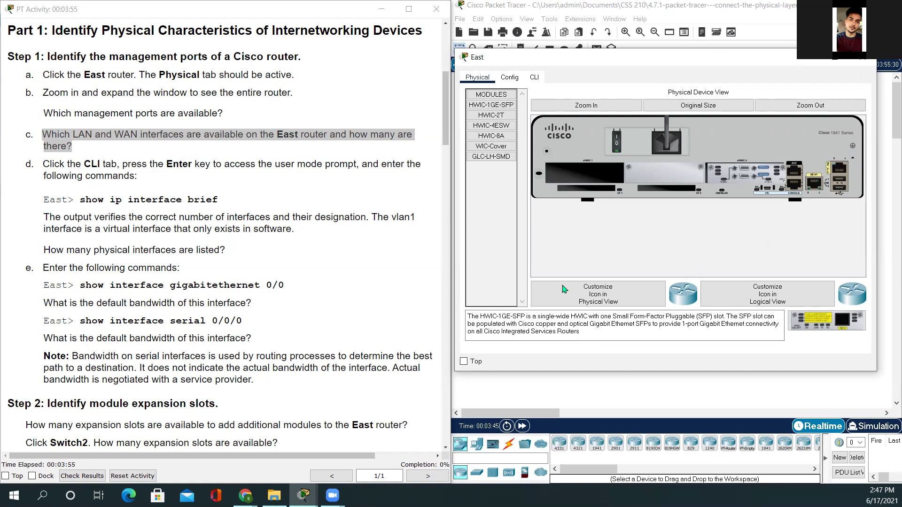
pyautogui.click(149, 180)
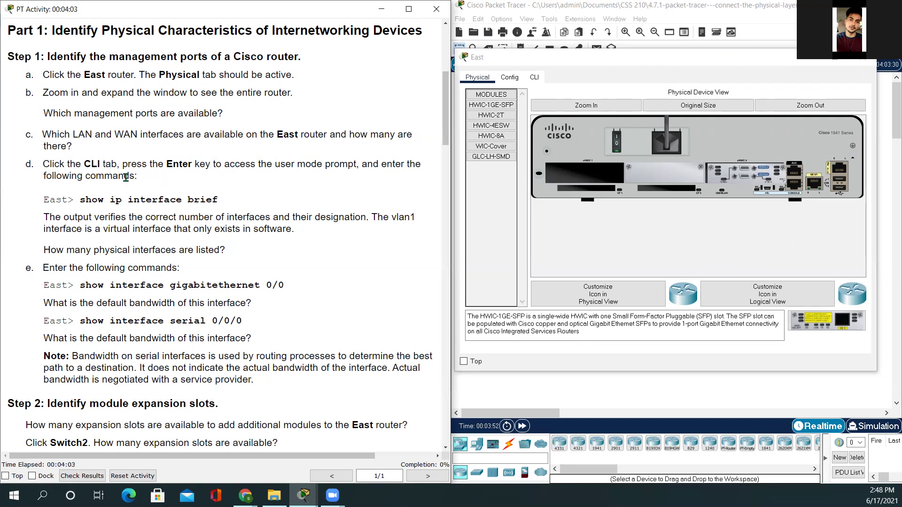
pyautogui.moveTo(138, 175); pyautogui.dragTo(54, 164)
pyautogui.click(116, 224)
pyautogui.moveTo(218, 200); pyautogui.dragTo(80, 199)
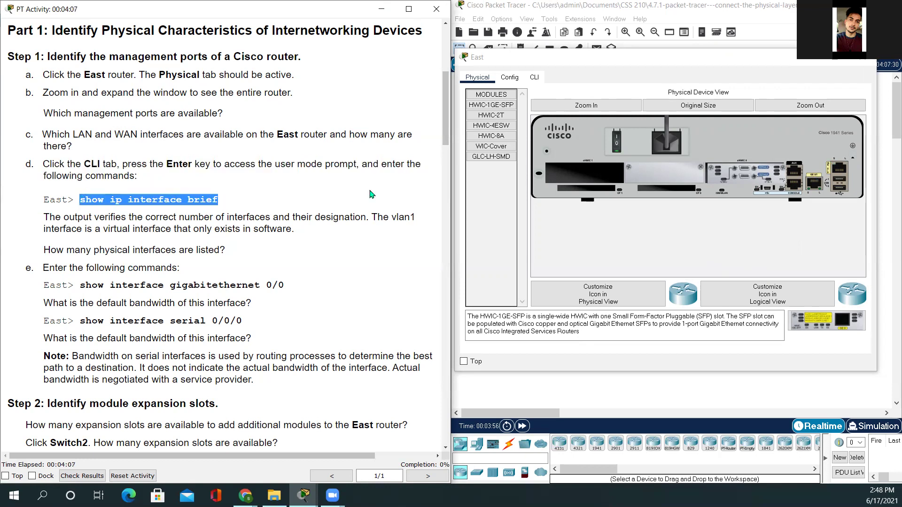
# Run show ip interface brief at East's CLI using Tab completion
pyautogui.click(535, 79)
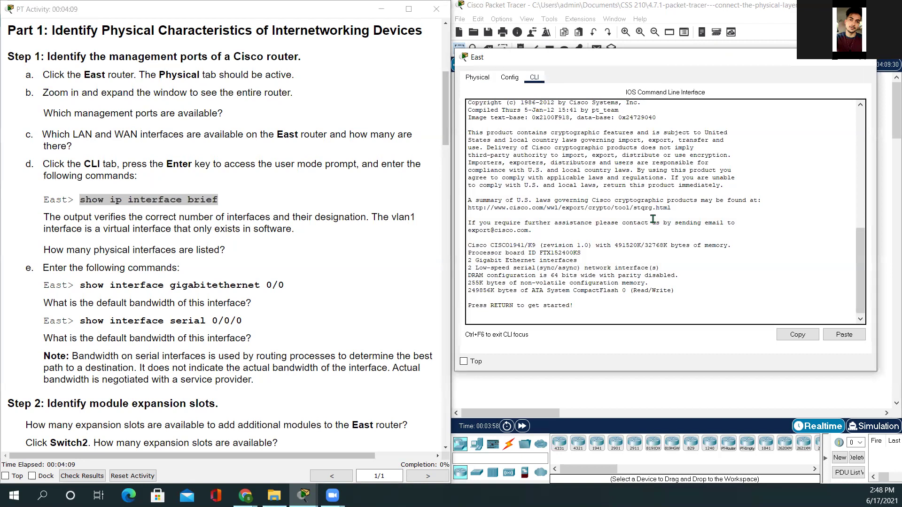
pyautogui.press('Return')
pyautogui.press('Return')
pyautogui.press('Return')
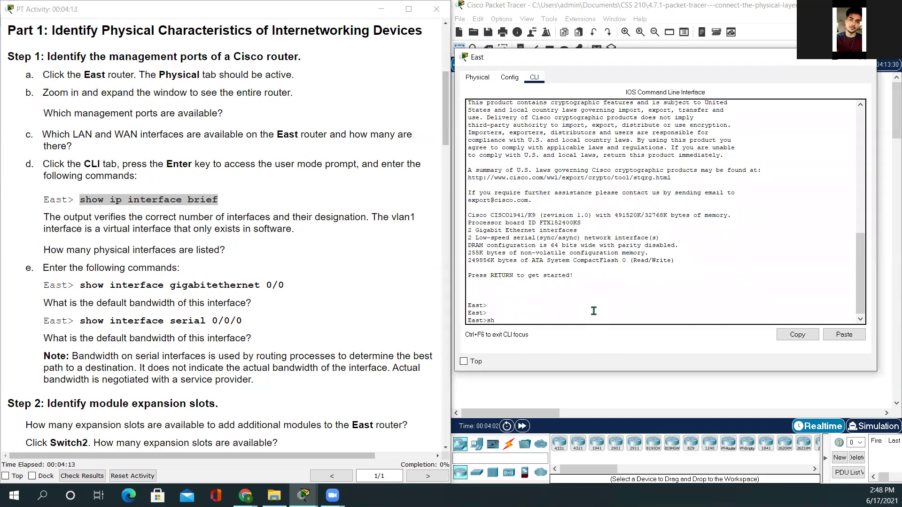
pyautogui.write('sh')
pyautogui.press('Tab')
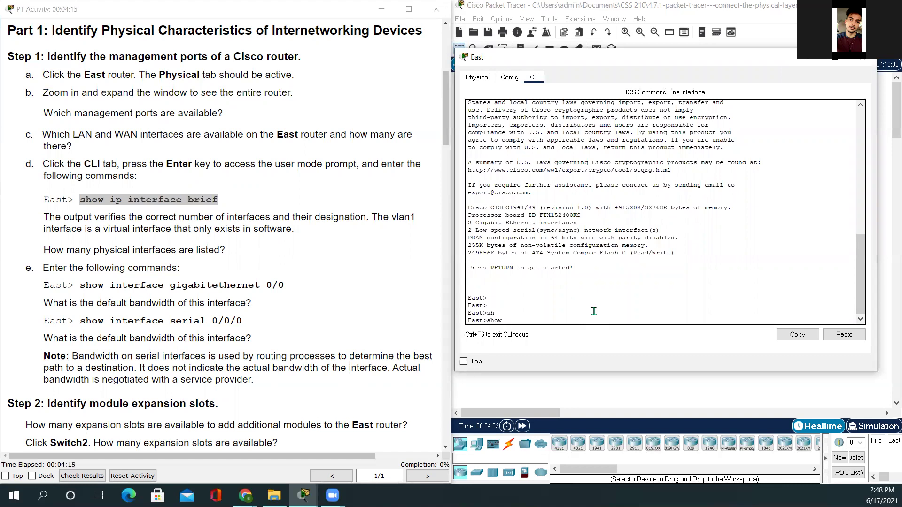
pyautogui.write('ip in')
pyautogui.press('Tab')
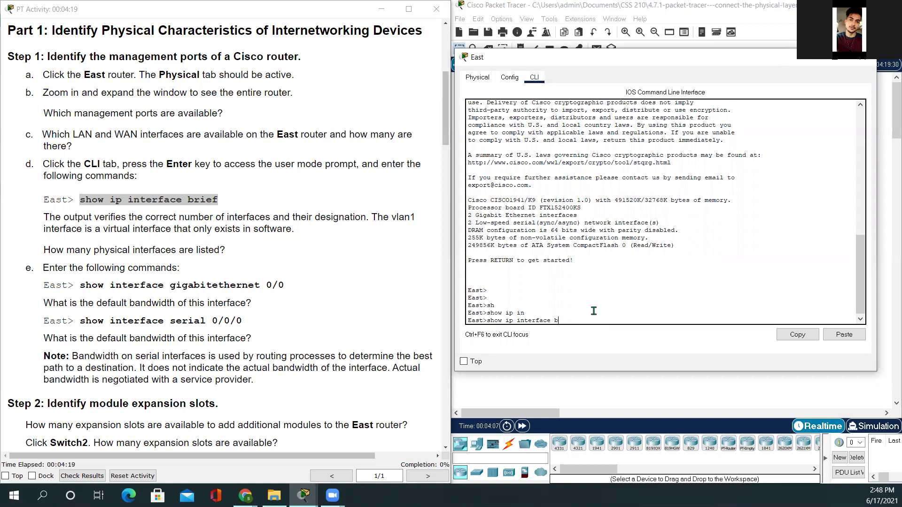
pyautogui.write('b')
pyautogui.press('Tab')
pyautogui.press('Return')
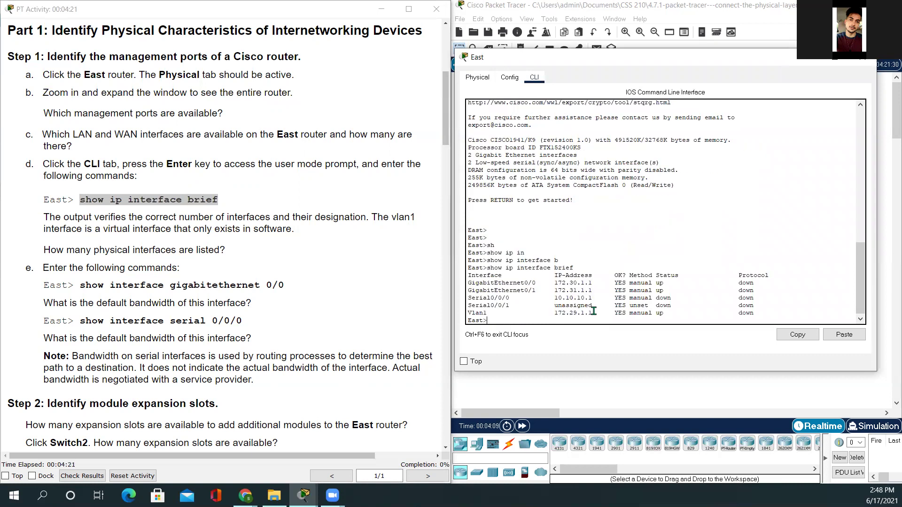
# Compare the Vlan1 entry in the output with the physical interfaces question
pyautogui.click(319, 228)
pyautogui.click(573, 233)
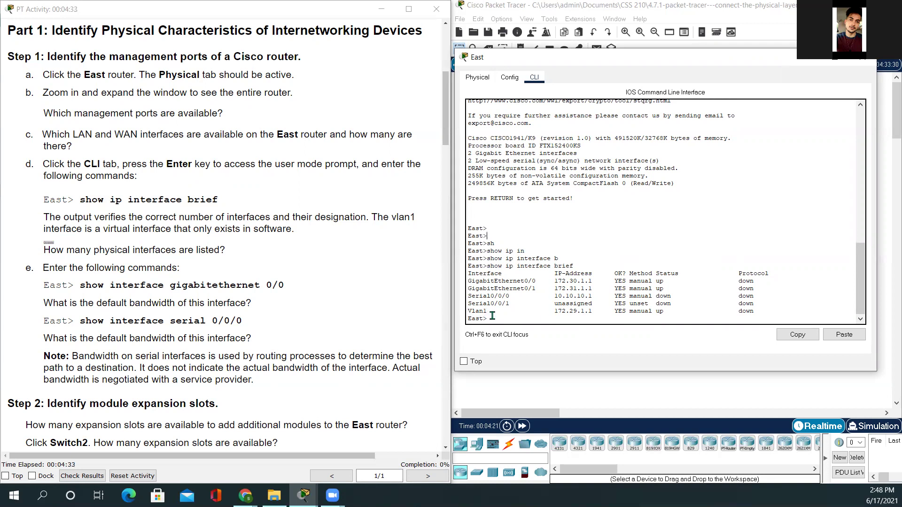
pyautogui.moveTo(498, 311); pyautogui.dragTo(457, 312)
pyautogui.moveTo(232, 245); pyautogui.dragTo(44, 244)
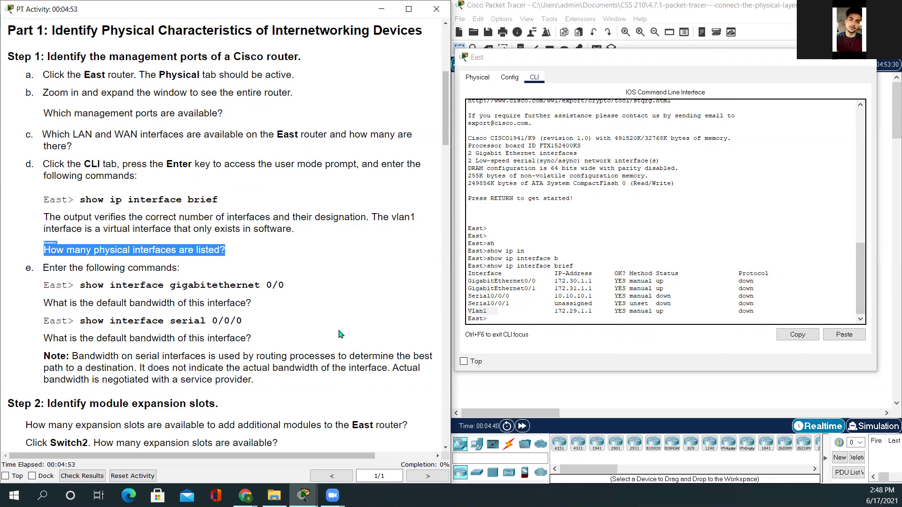
pyautogui.scroll(-3, 253, 326)
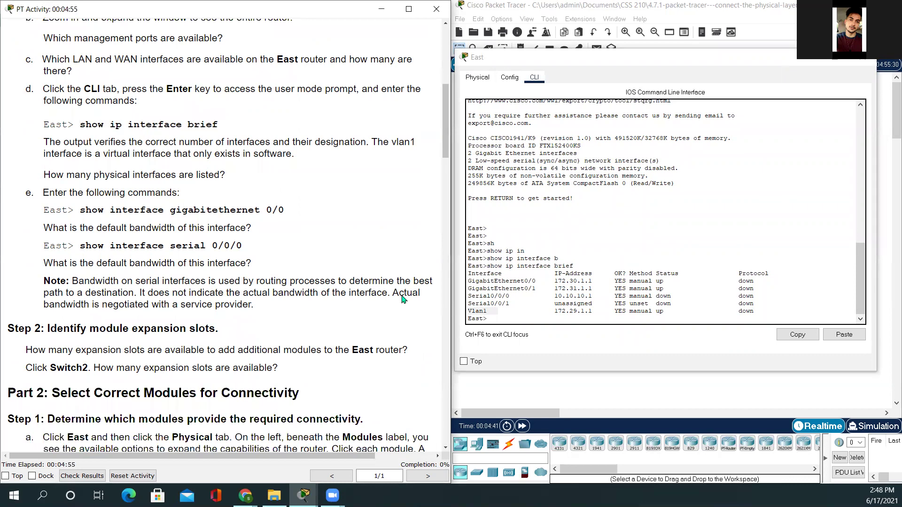
pyautogui.click(550, 318)
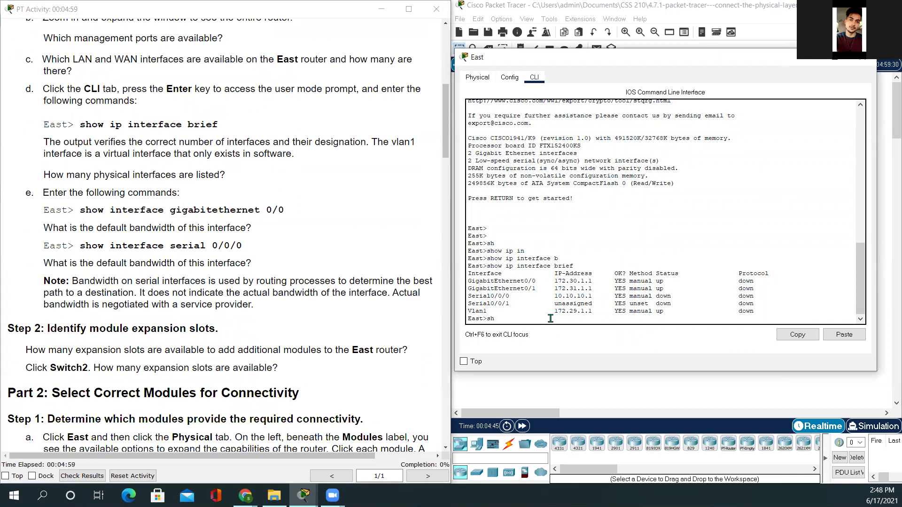
# Run show interfaces gigabitEthernet 0/0 on East, mark BW 1000000 Kbit, and page the rest
pyautogui.write('show in')
pyautogui.press('Tab')
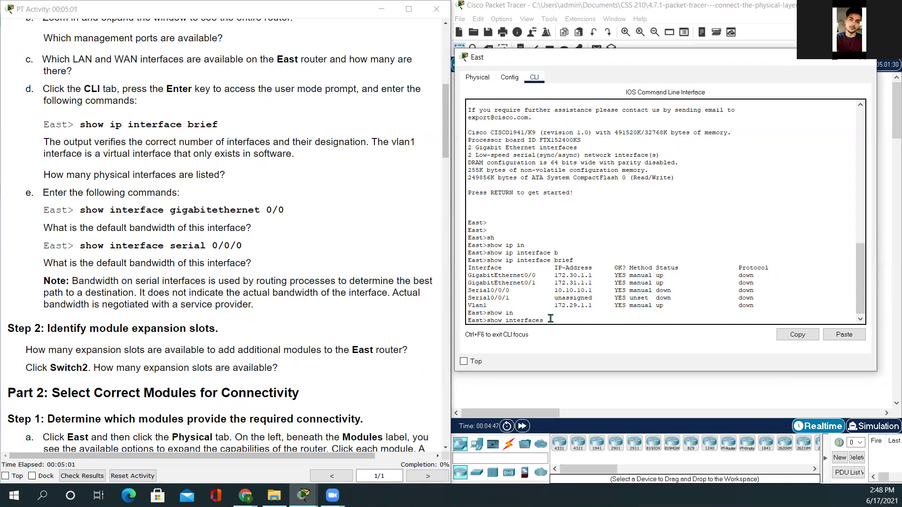
pyautogui.write('g')
pyautogui.press('Tab')
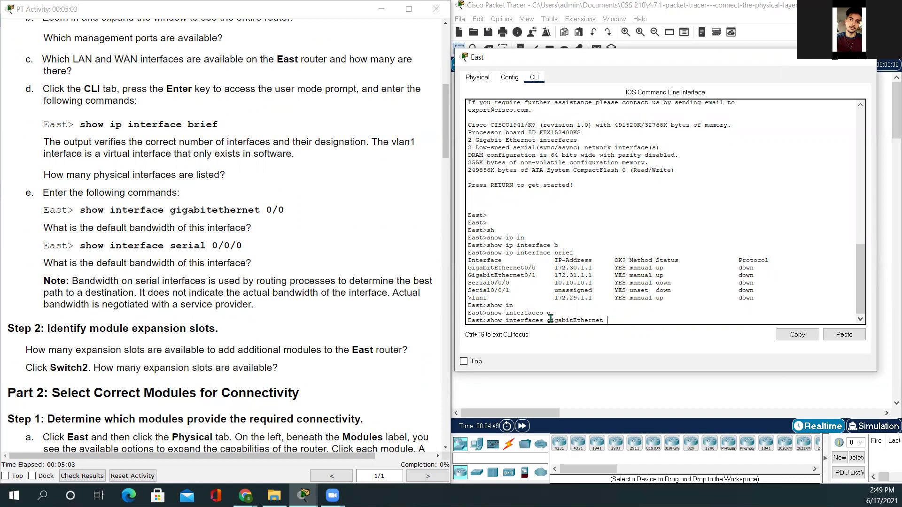
pyautogui.write('0/0')
pyautogui.press('Return')
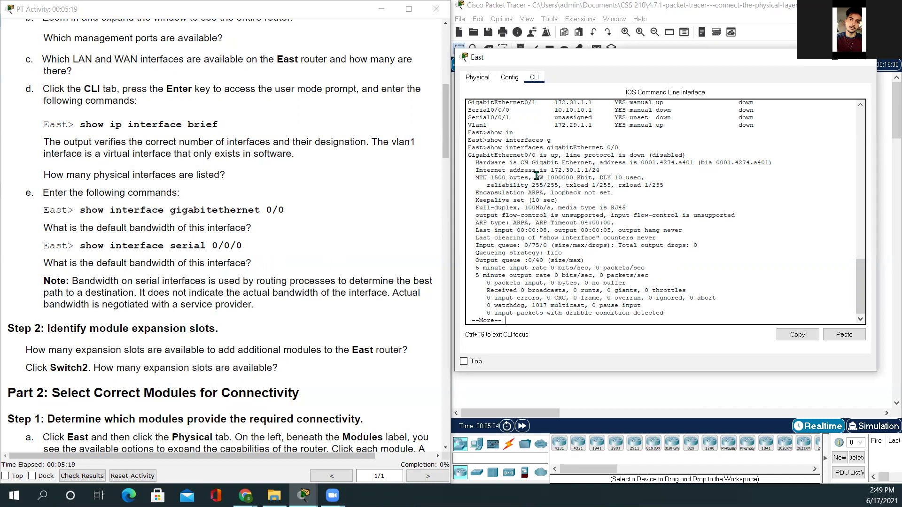
pyautogui.moveTo(536, 177); pyautogui.dragTo(574, 179)
pyautogui.click(539, 323)
pyautogui.press('space')
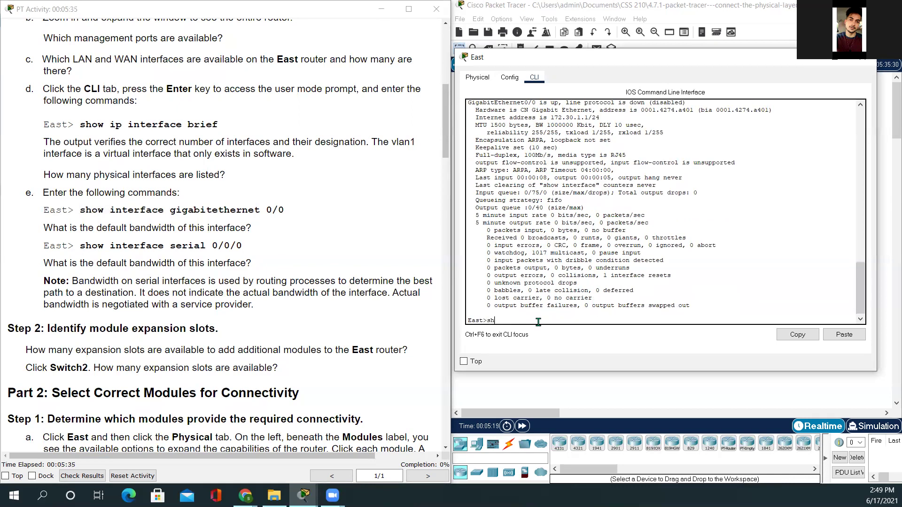
# Run show interfaces serial 0/0/0 on East and page past --More--
pyautogui.write('show int')
pyautogui.press('Tab')
pyautogui.write('serr')
pyautogui.press('Tab')
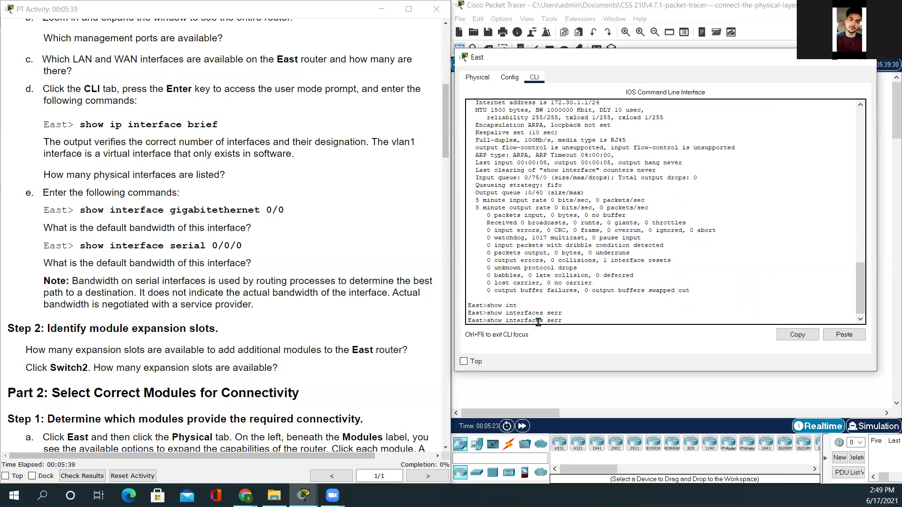
pyautogui.press('Tab')
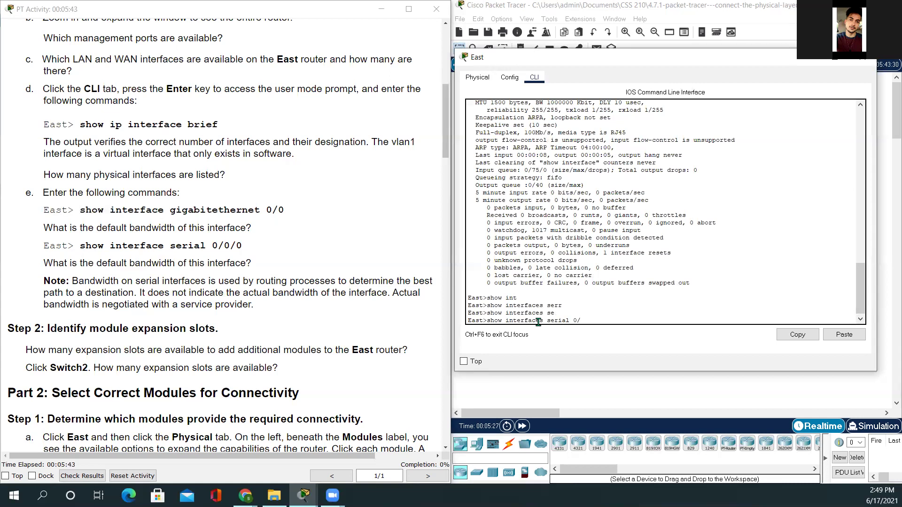
pyautogui.press('Return')
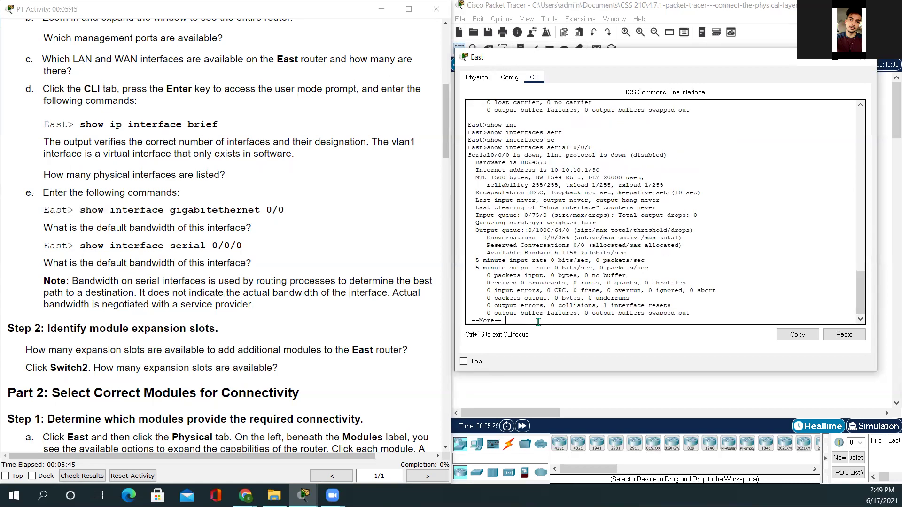
pyautogui.press('space')
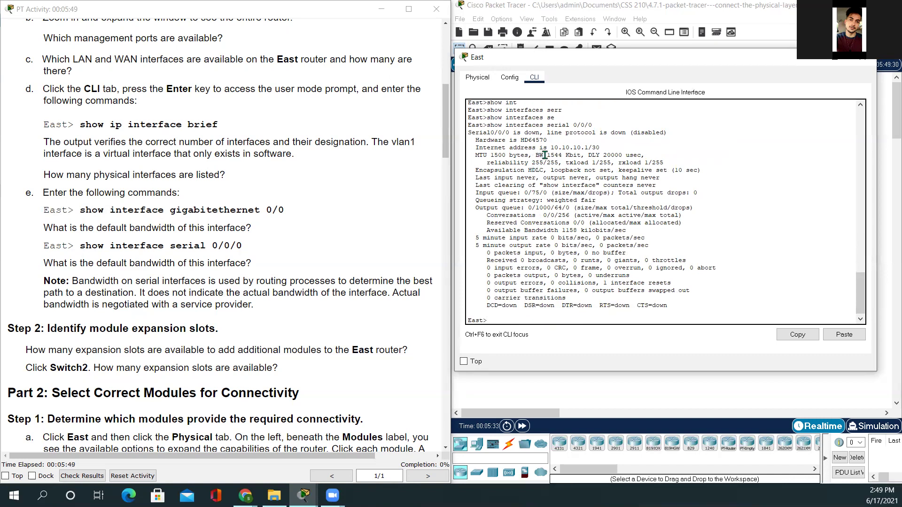
# Mark the 1544 Kbit bandwidth and scroll the instructions to the Step 2 expansion slots heading
pyautogui.moveTo(547, 155); pyautogui.dragTo(577, 154)
pyautogui.click(110, 288)
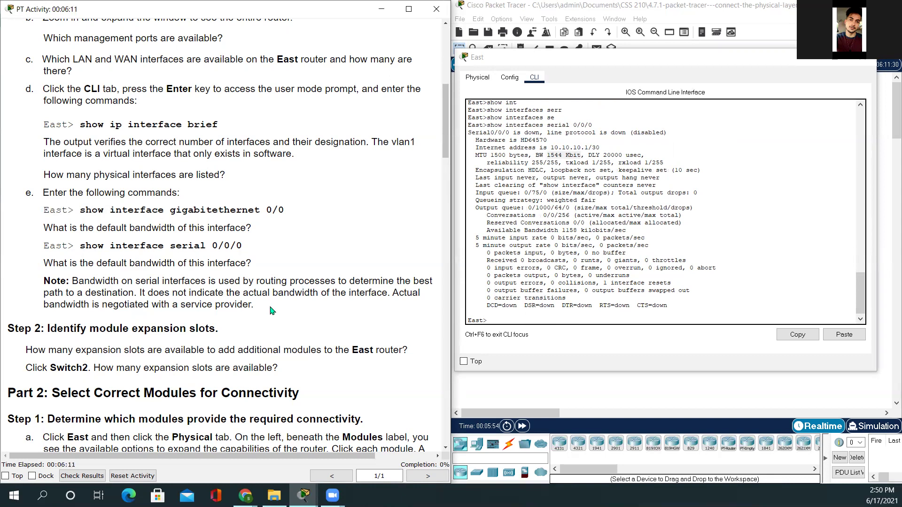
pyautogui.scroll(-3, 271, 310)
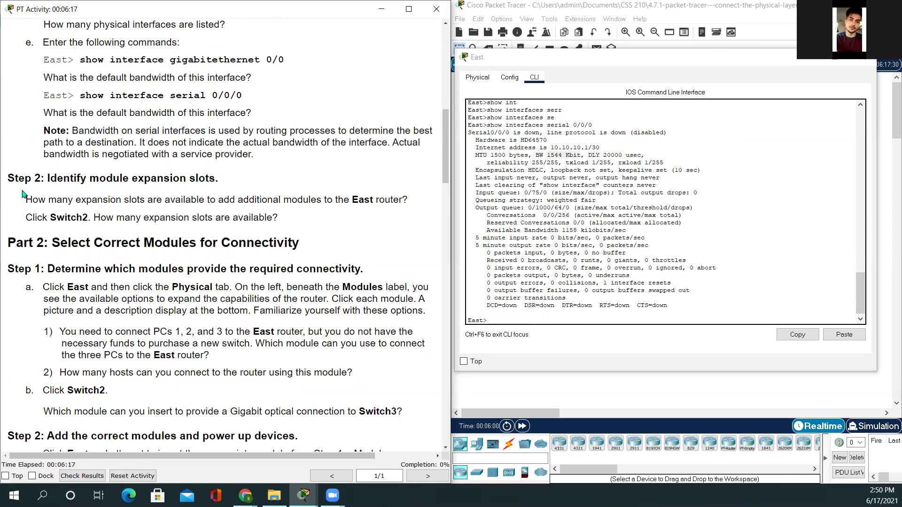
pyautogui.moveTo(57, 193); pyautogui.dragTo(77, 200)
# Reopen East's physical view, zoom and widen to inspect its expansion slots, then close it
pyautogui.click(861, 61)
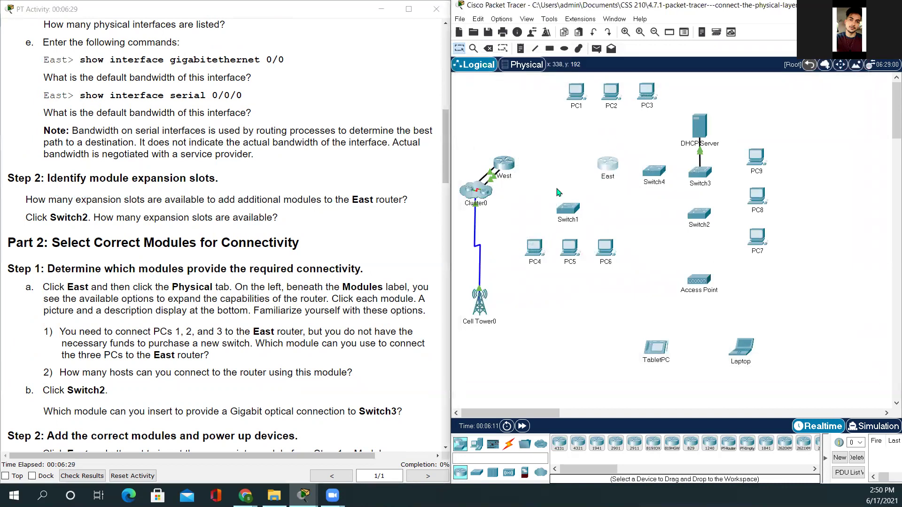
pyautogui.click(607, 164)
pyautogui.click(306, 102)
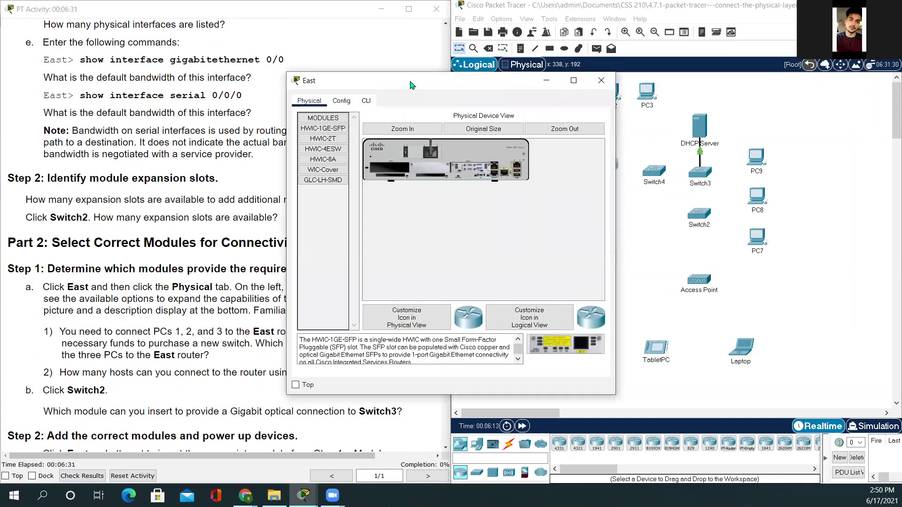
pyautogui.moveTo(438, 85); pyautogui.dragTo(604, 81)
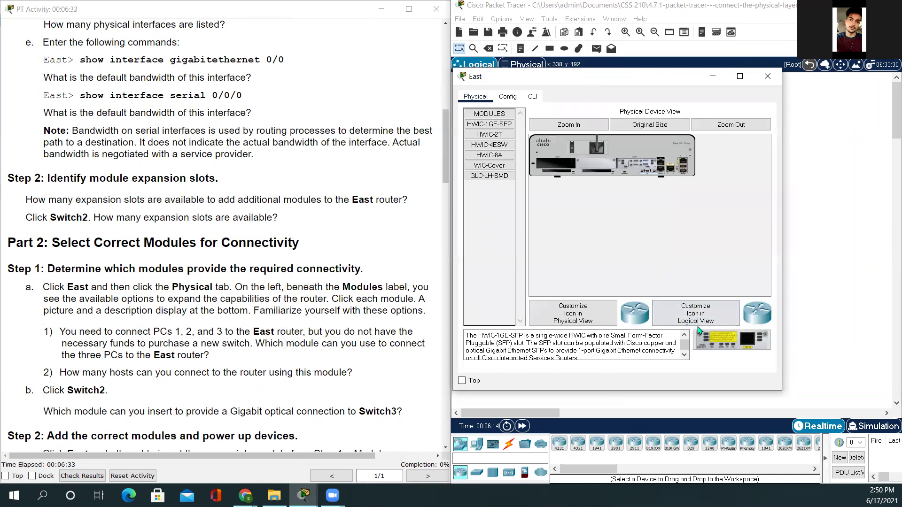
pyautogui.click(574, 126)
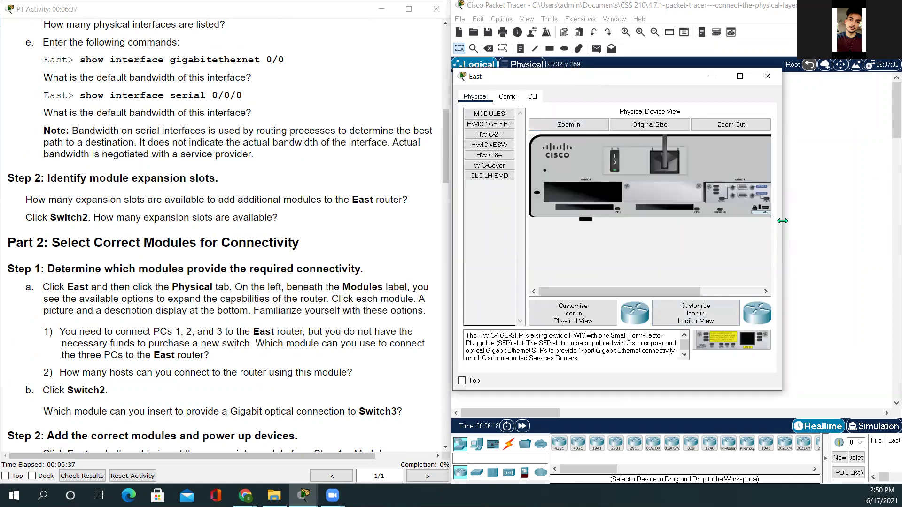
pyautogui.moveTo(782, 220); pyautogui.dragTo(872, 221)
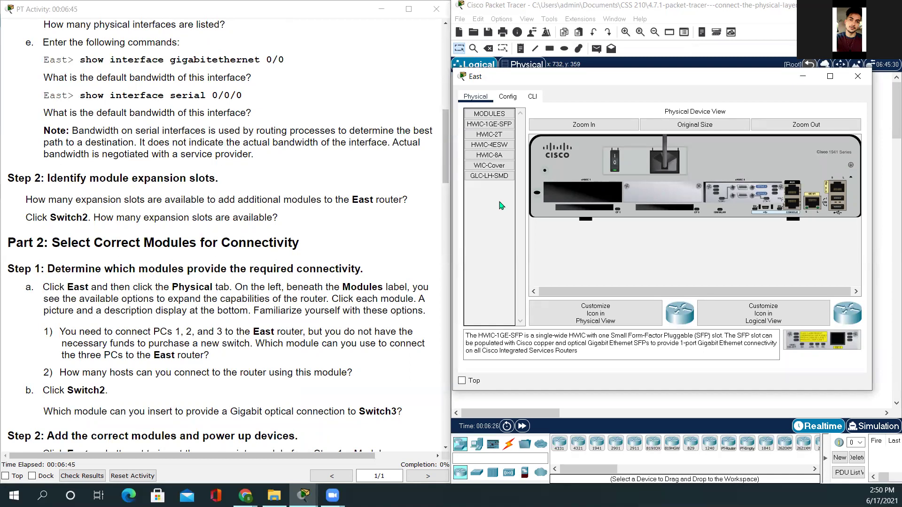
pyautogui.click(857, 76)
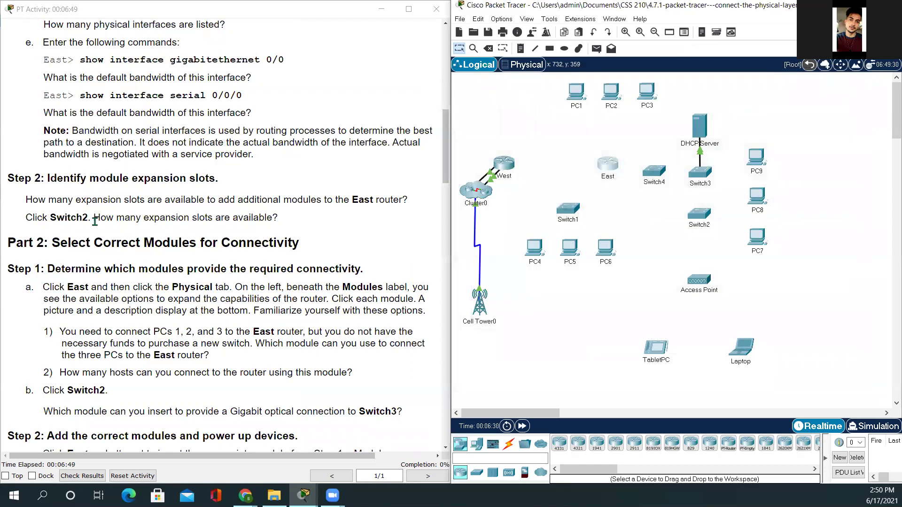
pyautogui.moveTo(267, 217); pyautogui.dragTo(94, 217)
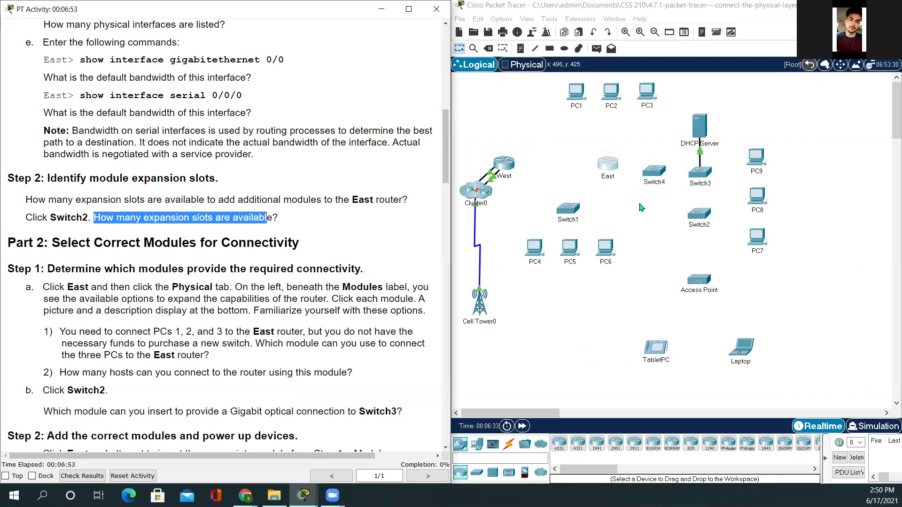
pyautogui.click(694, 215)
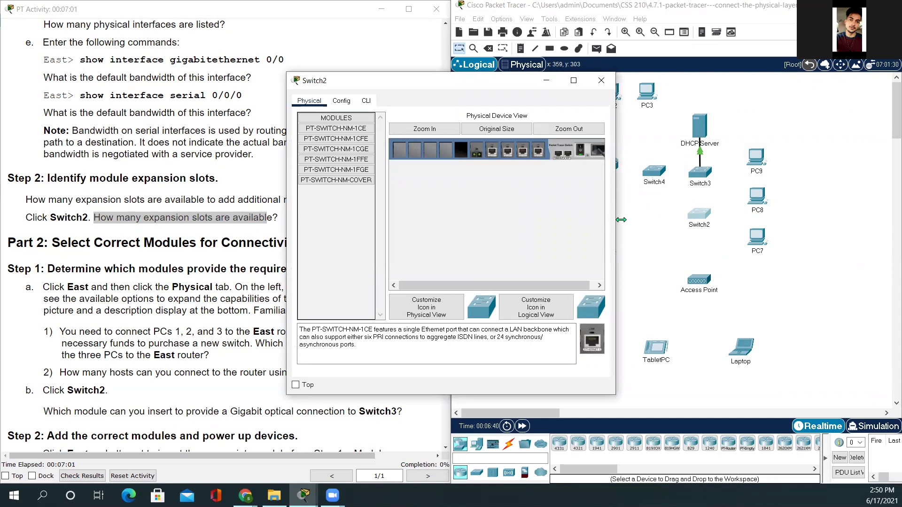
pyautogui.moveTo(616, 217); pyautogui.dragTo(696, 214)
pyautogui.click(438, 129)
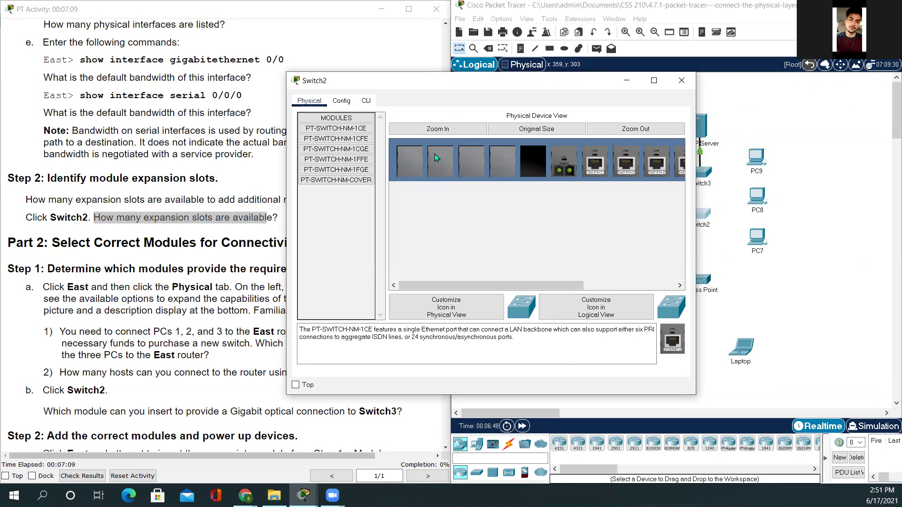
pyautogui.click(336, 181)
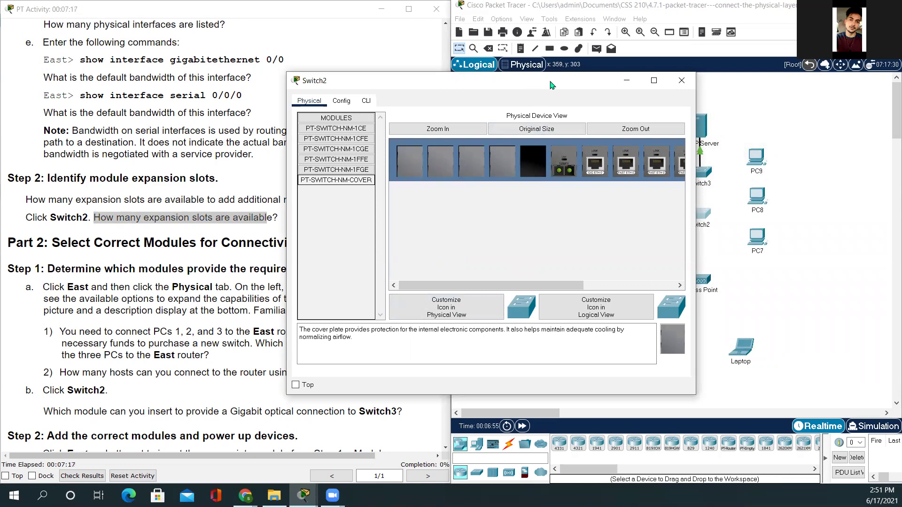
pyautogui.moveTo(552, 84); pyautogui.dragTo(726, 77)
pyautogui.click(350, 305)
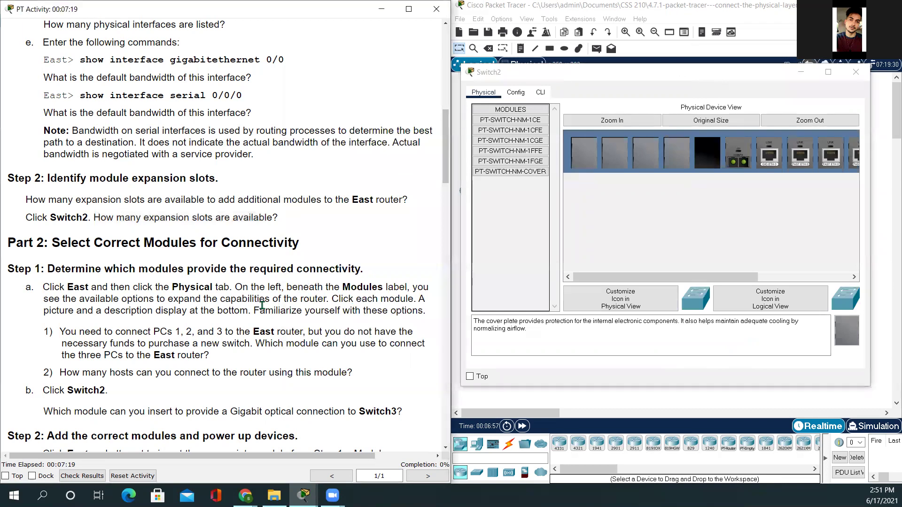
pyautogui.scroll(-1, 261, 303)
pyautogui.scroll(-1, 172, 287)
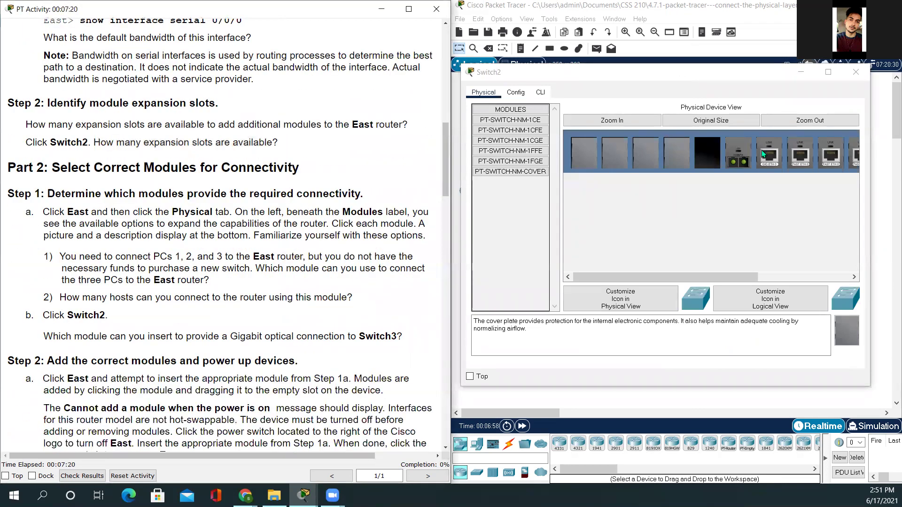
pyautogui.click(856, 72)
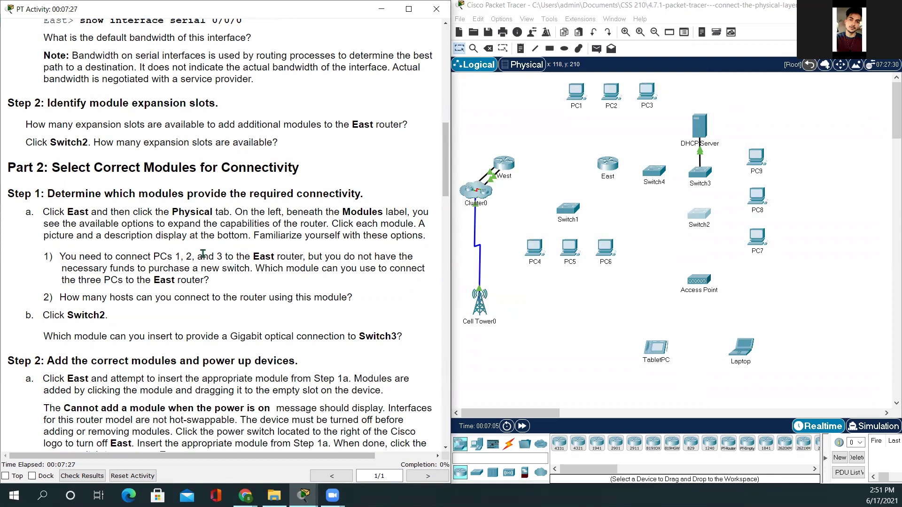
pyautogui.scroll(-1, 203, 254)
pyautogui.moveTo(44, 157); pyautogui.dragTo(369, 155)
pyautogui.click(100, 222)
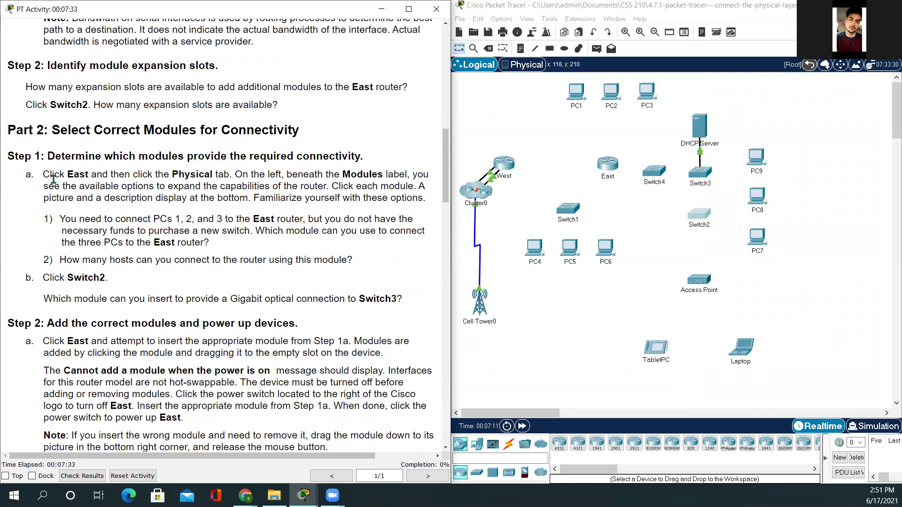
pyautogui.moveTo(40, 174); pyautogui.dragTo(240, 194)
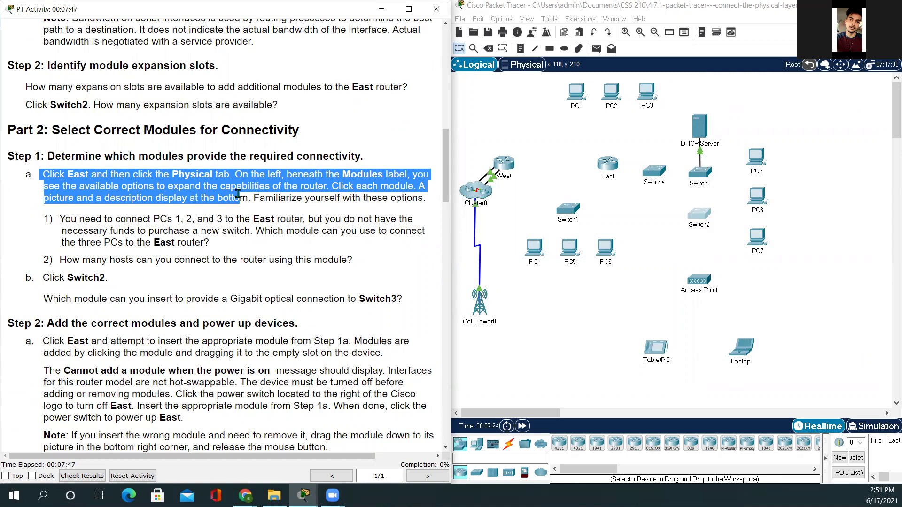
pyautogui.moveTo(239, 194); pyautogui.dragTo(248, 195)
pyautogui.click(253, 217)
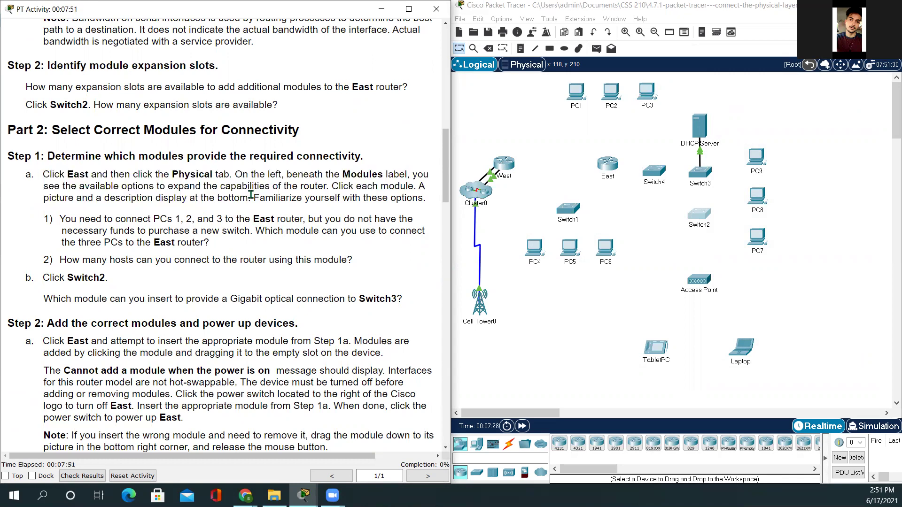
pyautogui.moveTo(251, 197); pyautogui.dragTo(417, 198)
pyautogui.click(224, 254)
pyautogui.moveTo(60, 220)
pyautogui.mouseDown()
pyautogui.moveTo(128, 217)
pyautogui.moveTo(44, 219)
pyautogui.mouseUp()
pyautogui.moveTo(185, 215); pyautogui.dragTo(227, 243)
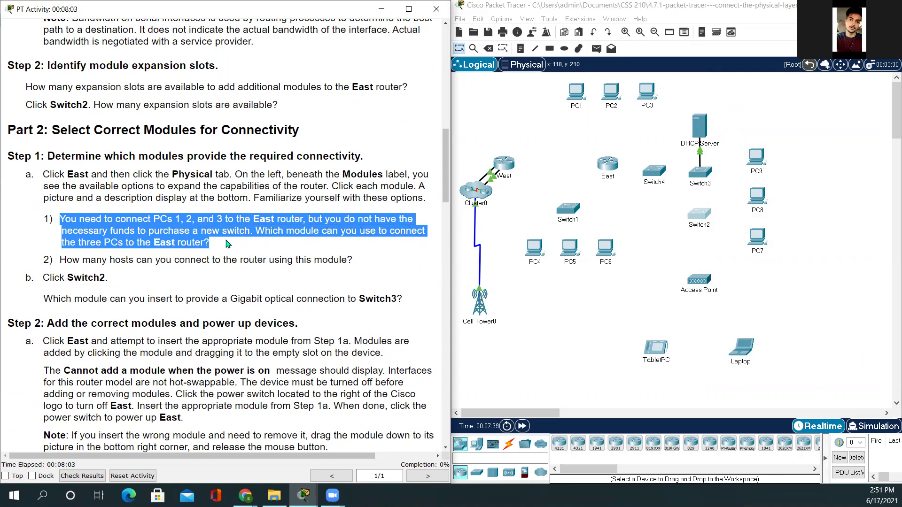
pyautogui.click(226, 242)
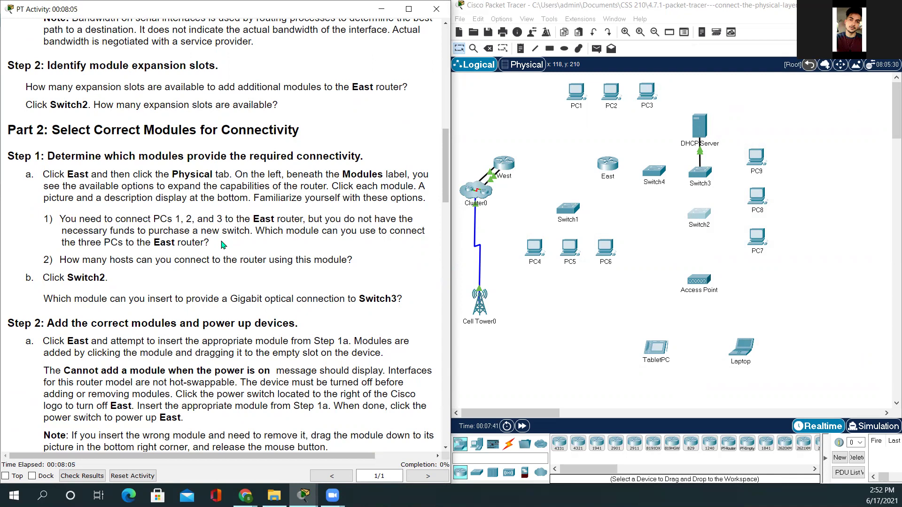
pyautogui.moveTo(215, 250); pyautogui.dragTo(261, 232)
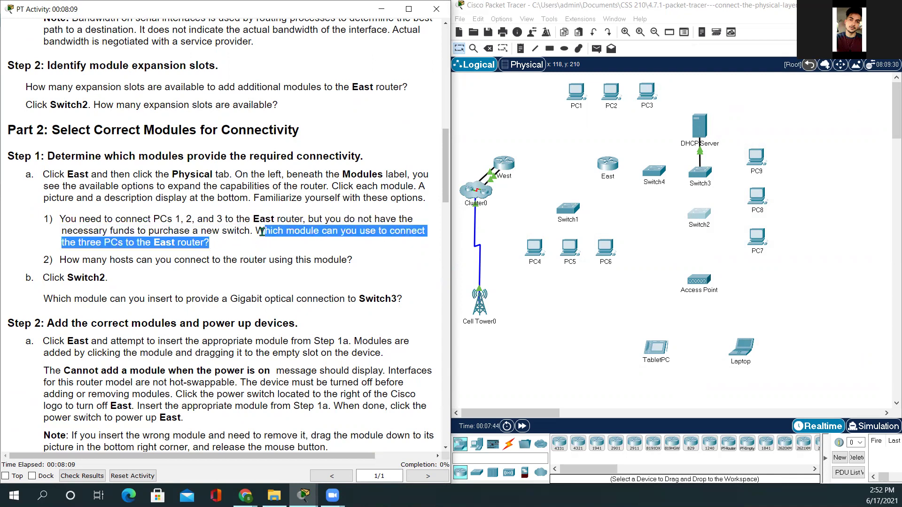
pyautogui.click(172, 281)
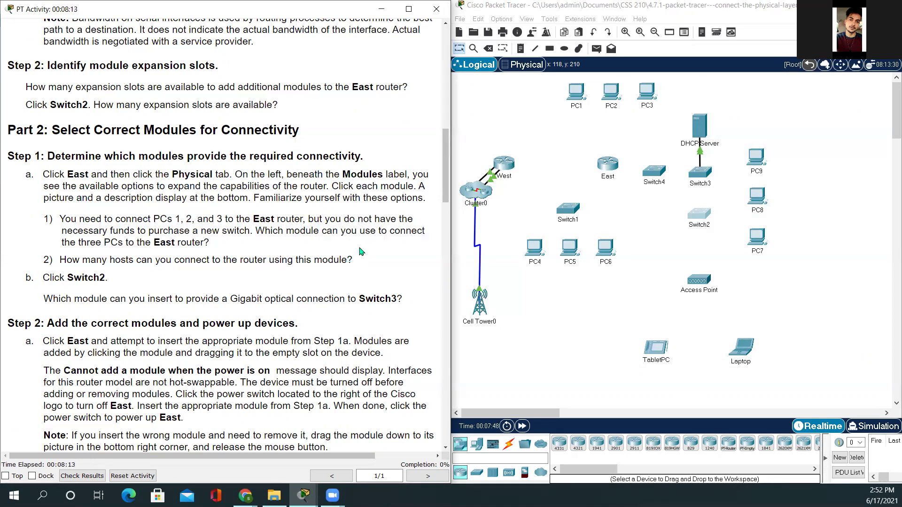
pyautogui.moveTo(360, 263); pyautogui.dragTo(63, 261)
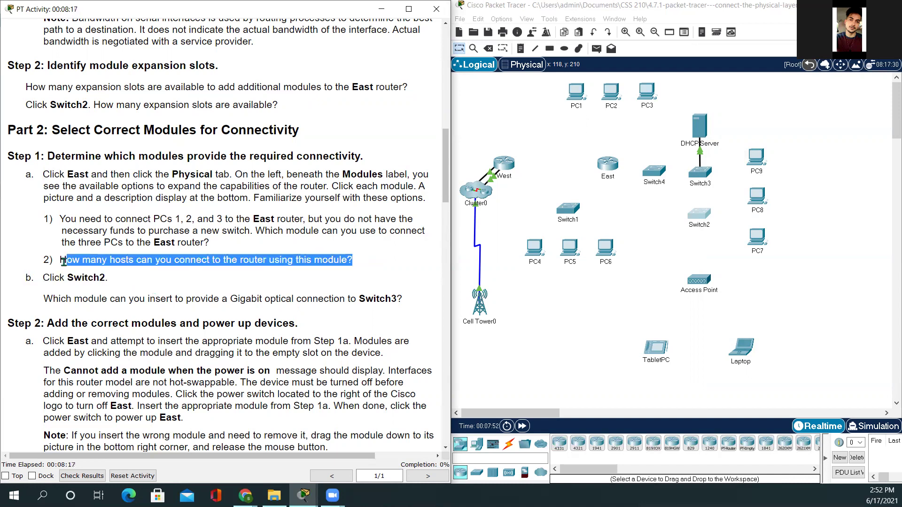
pyautogui.click(230, 292)
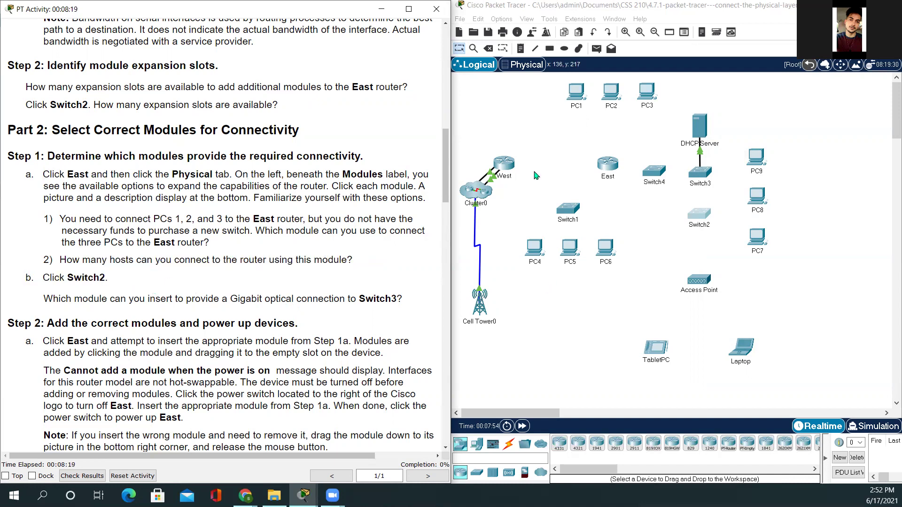
# Reopen East and read the HWIC-2T, HWIC-4ESW, HWIC-8A, WIC-Cover and GLC-LH-SMD module descriptions
pyautogui.click(610, 166)
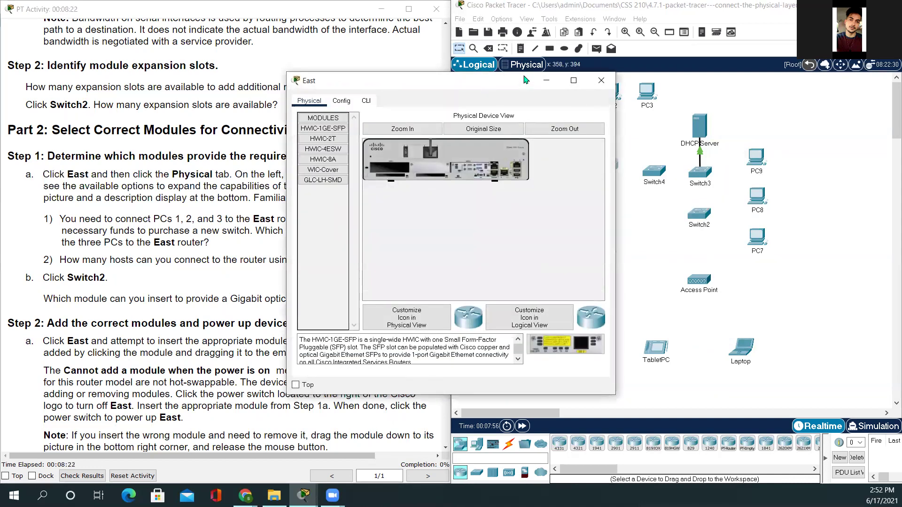
pyautogui.moveTo(525, 80); pyautogui.dragTo(685, 61)
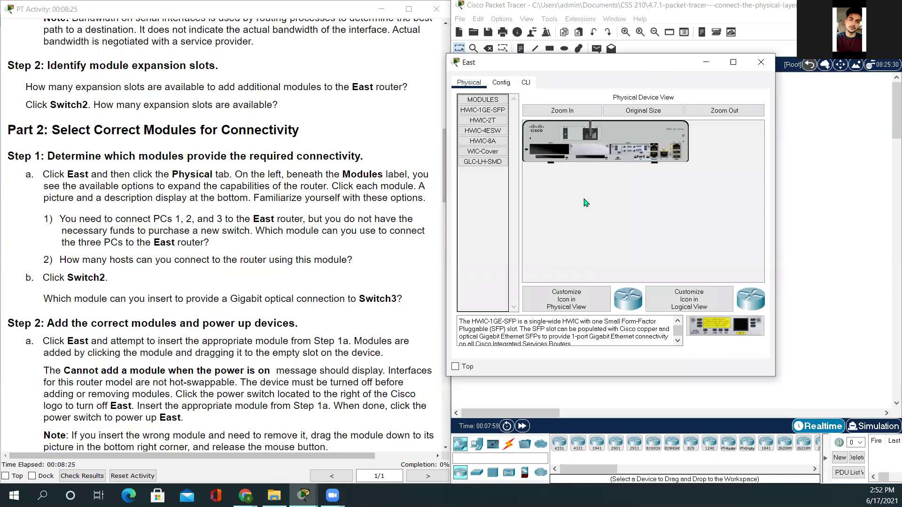
pyautogui.click(481, 100)
pyautogui.click(481, 100)
pyautogui.click(483, 122)
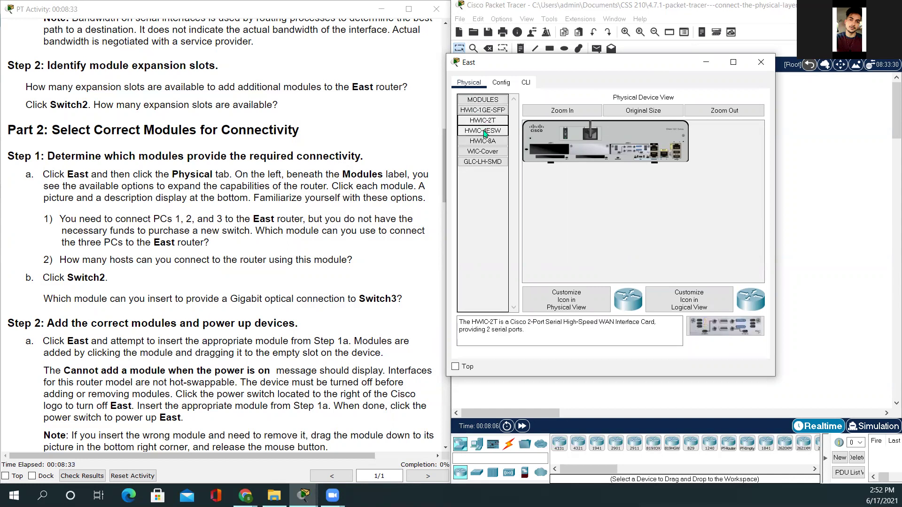
pyautogui.click(484, 132)
pyautogui.click(484, 142)
pyautogui.click(484, 151)
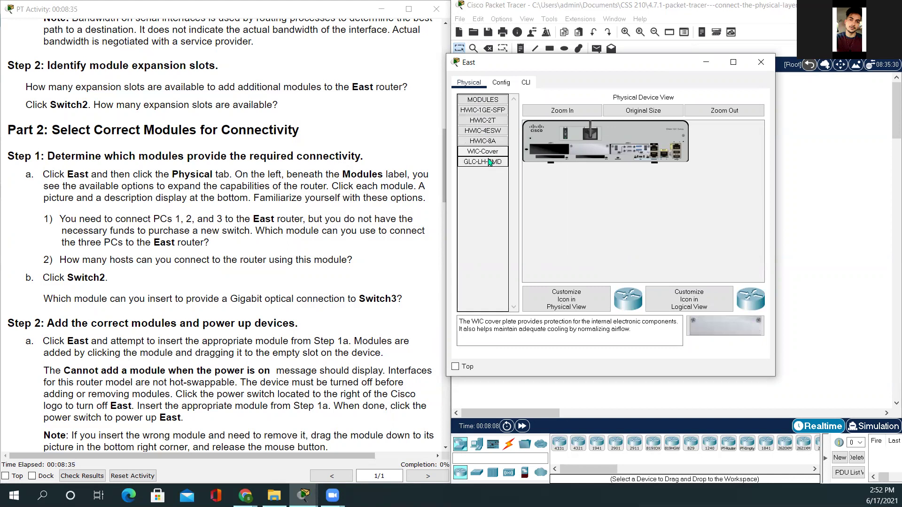
pyautogui.click(484, 162)
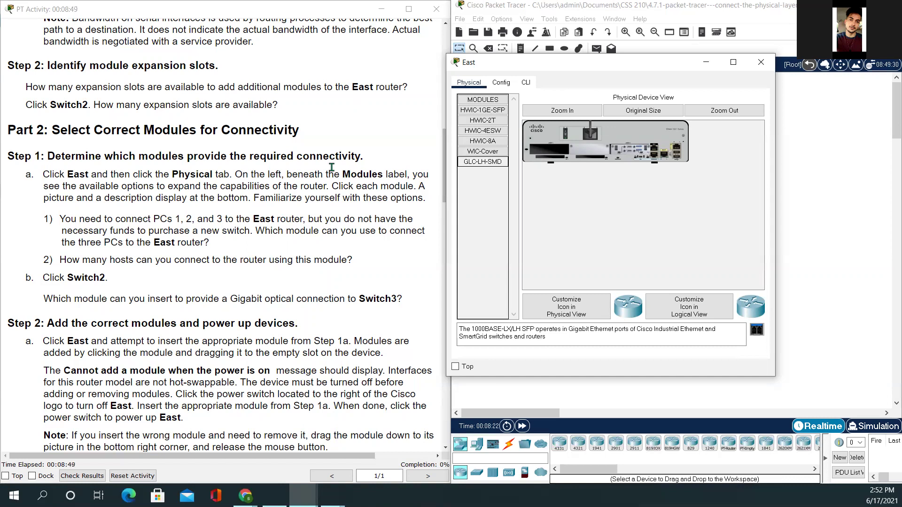
# Revisit WIC-Cover and HWIC-8A, then settle on the HWIC-4ESW four-port switching module
pyautogui.click(479, 153)
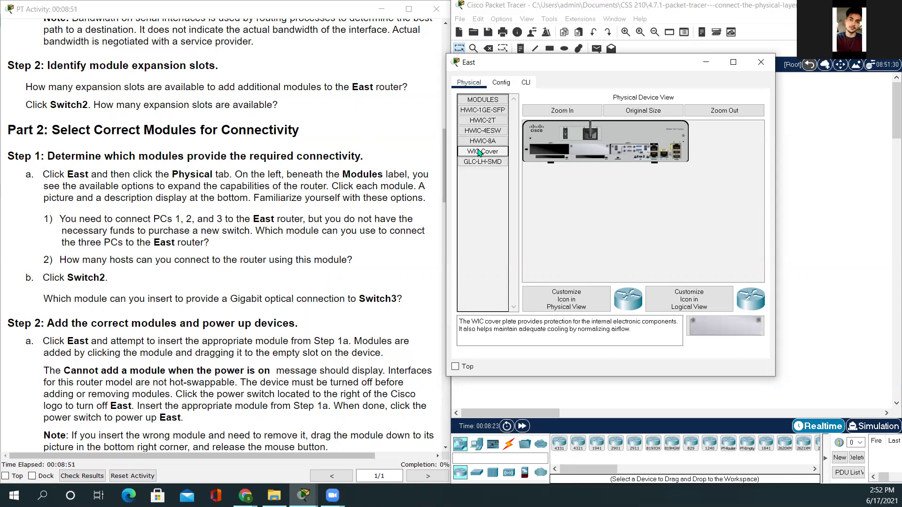
pyautogui.click(485, 146)
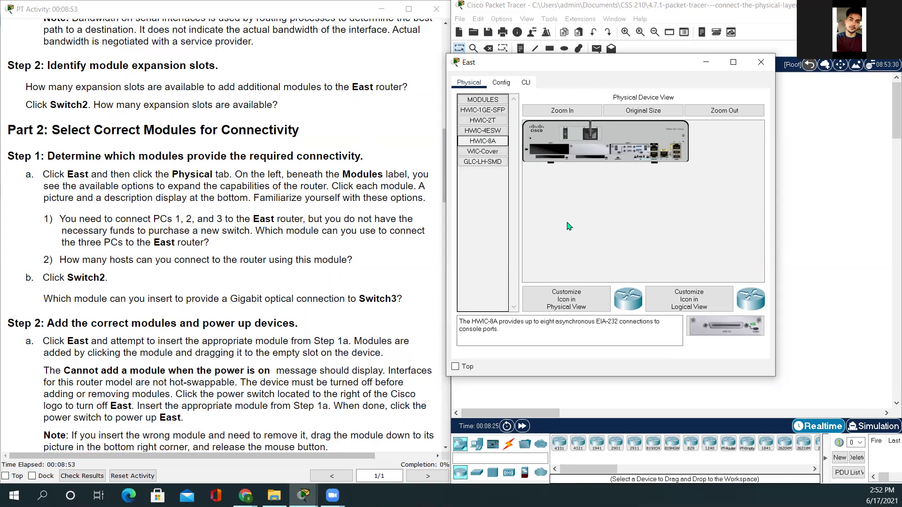
pyautogui.click(724, 332)
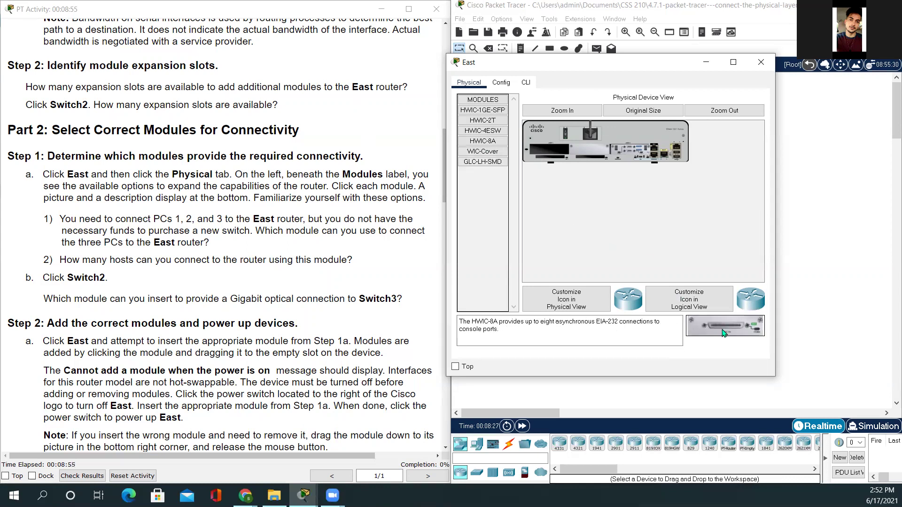
pyautogui.click(488, 143)
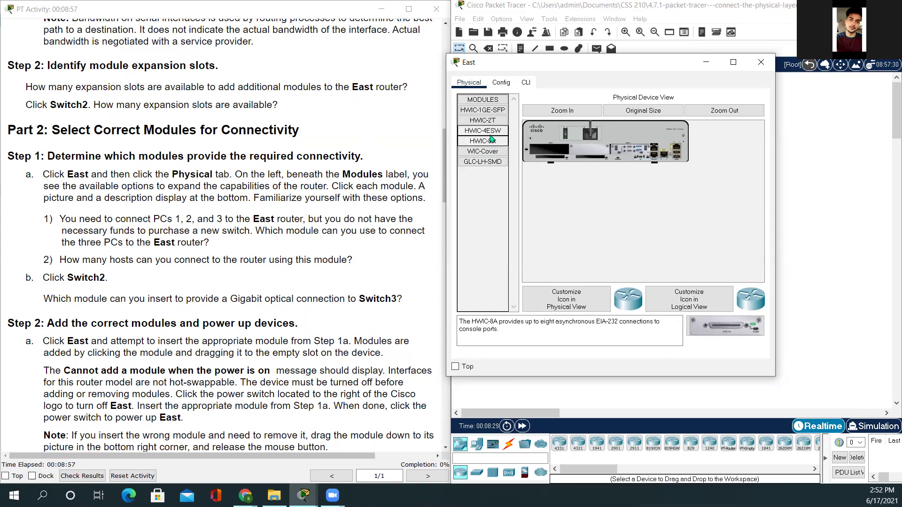
pyautogui.click(493, 133)
pyautogui.click(707, 329)
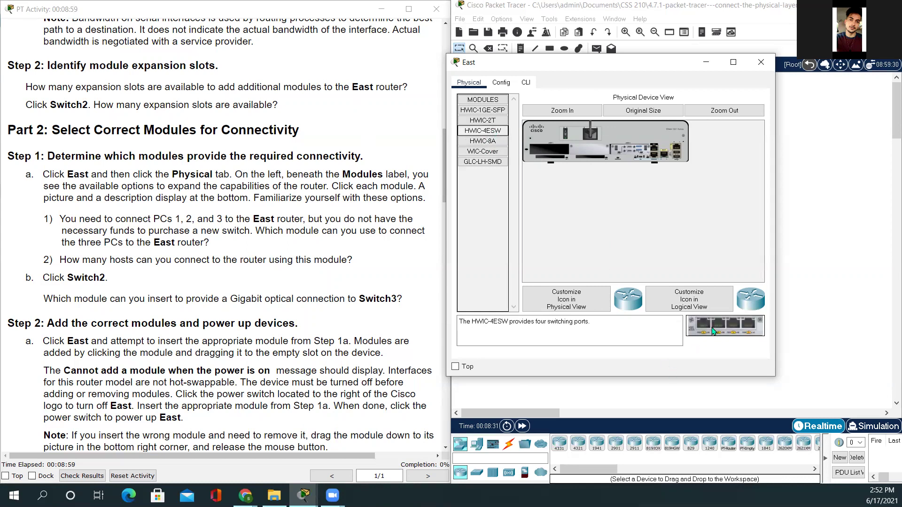
pyautogui.click(575, 117)
# Power off East, insert the HWIC-4ESW into the empty slot, and power it back on
pyautogui.click(726, 324)
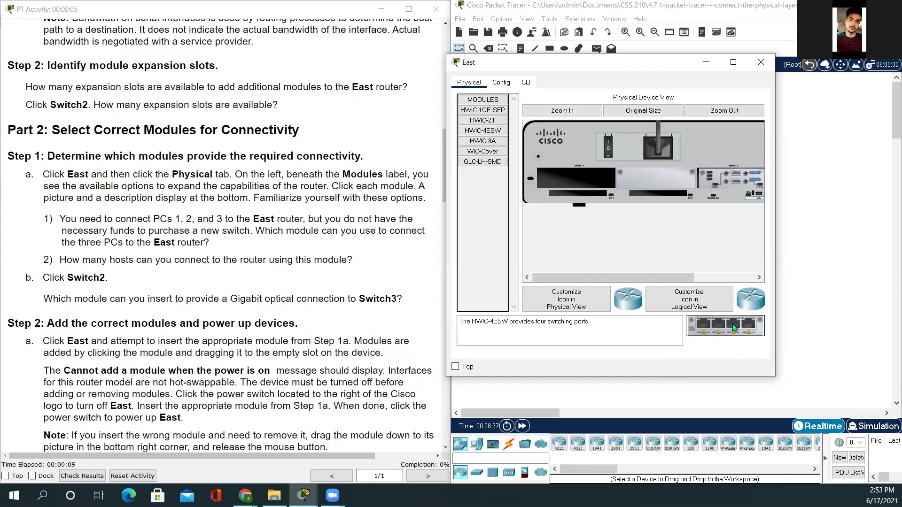
pyautogui.moveTo(733, 328); pyautogui.dragTo(585, 189)
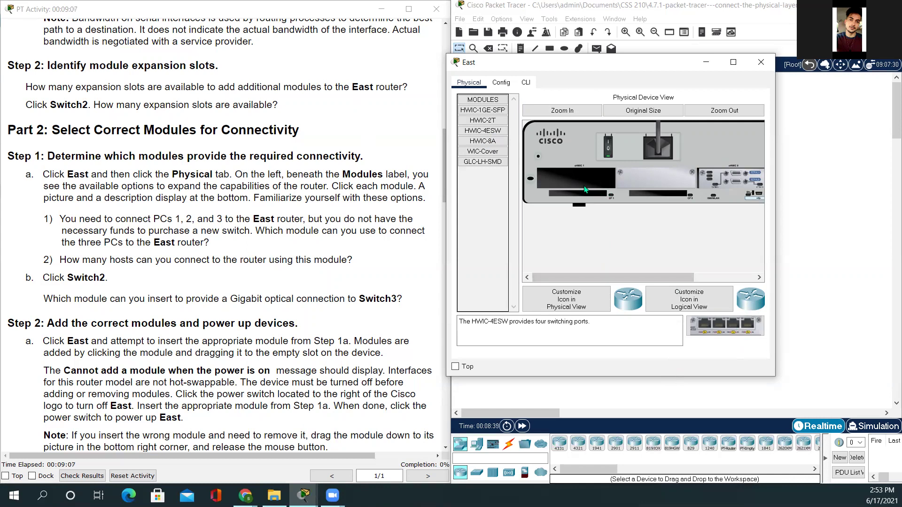
pyautogui.click(608, 140)
pyautogui.moveTo(726, 324); pyautogui.dragTo(573, 172)
pyautogui.click(609, 142)
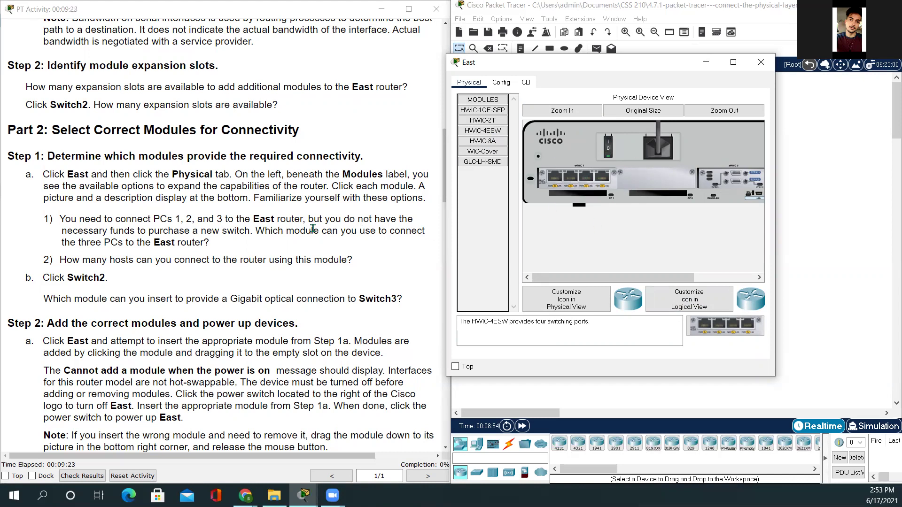
# Close East's window and highlight the Switch2 step and Switch3 optical-connection question
pyautogui.click(769, 67)
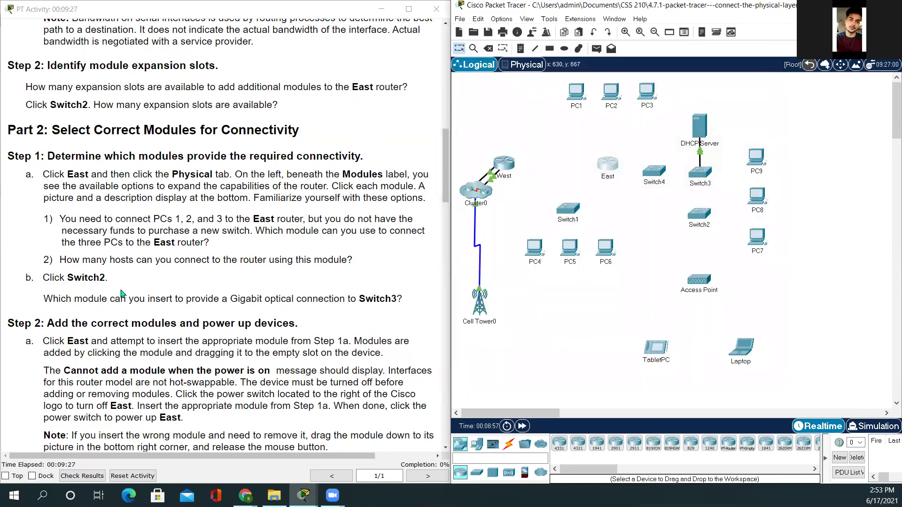
pyautogui.scroll(-1, 117, 289)
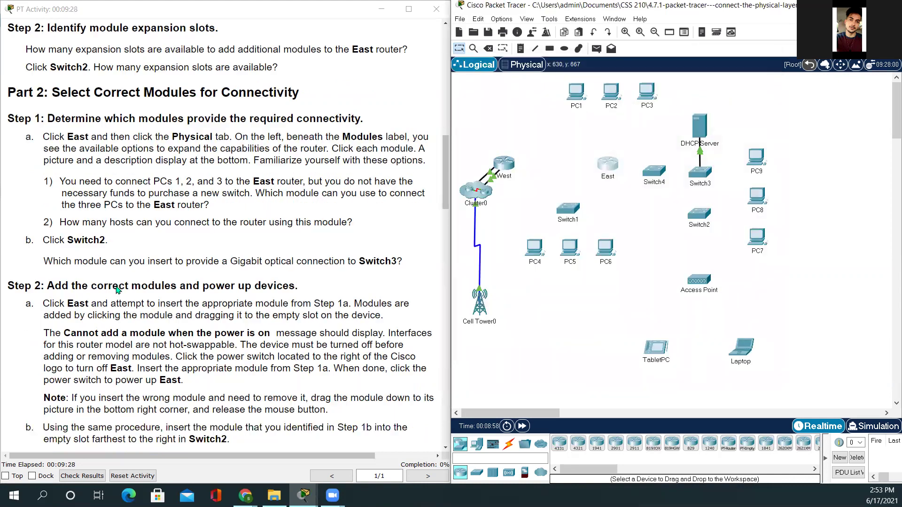
pyautogui.click(38, 247)
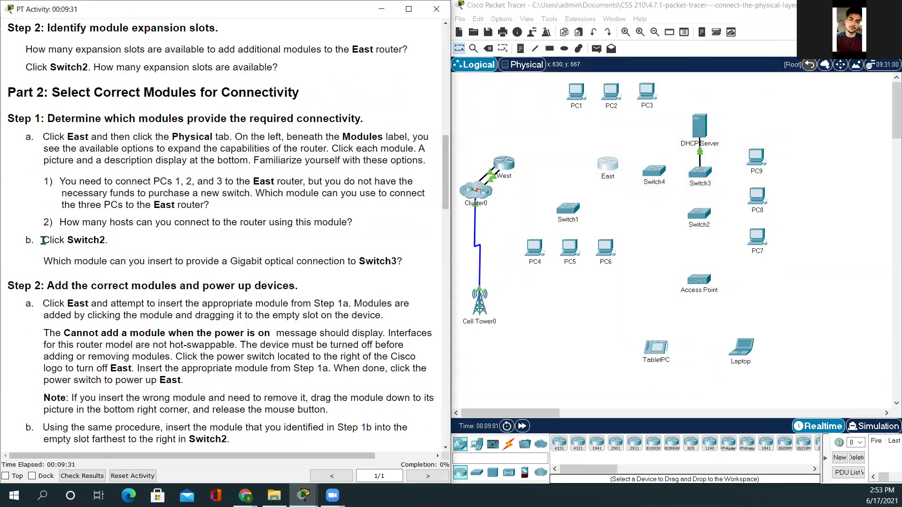
pyautogui.moveTo(44, 241); pyautogui.dragTo(113, 244)
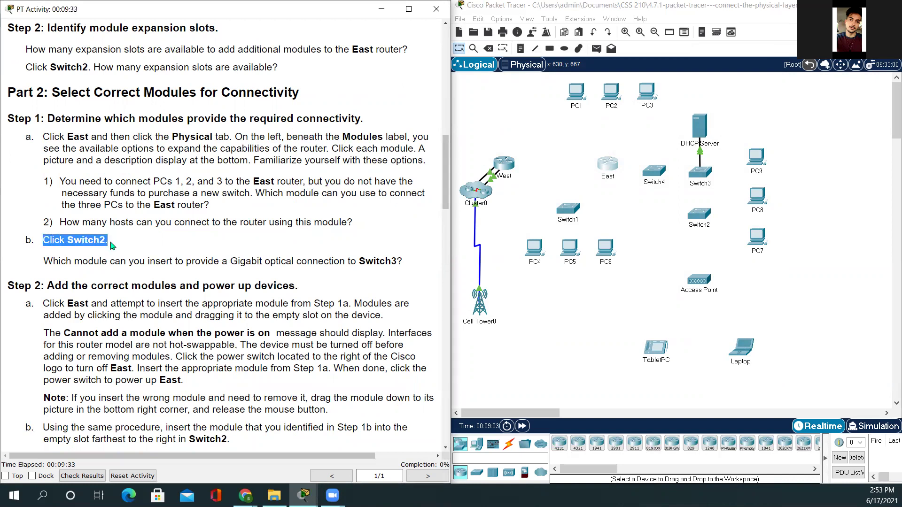
pyautogui.moveTo(52, 261); pyautogui.dragTo(284, 287)
pyautogui.moveTo(323, 258); pyautogui.dragTo(396, 267)
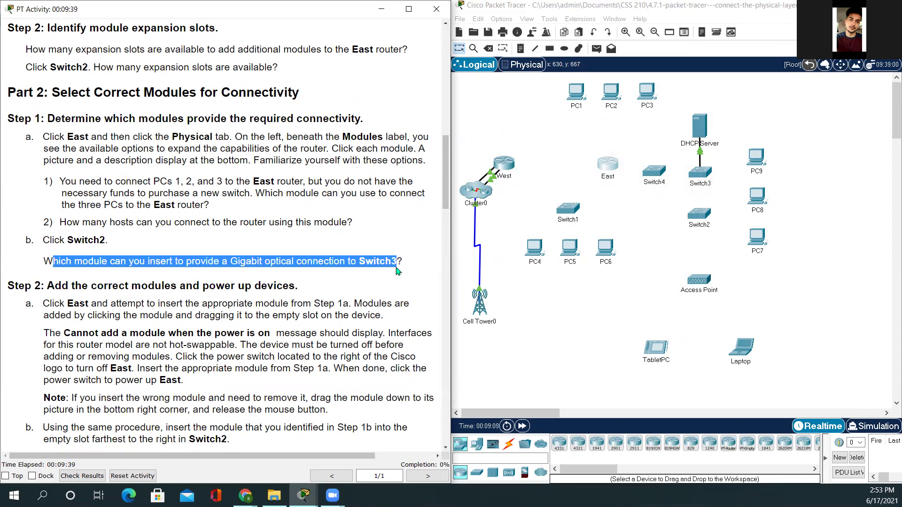
pyautogui.click(324, 277)
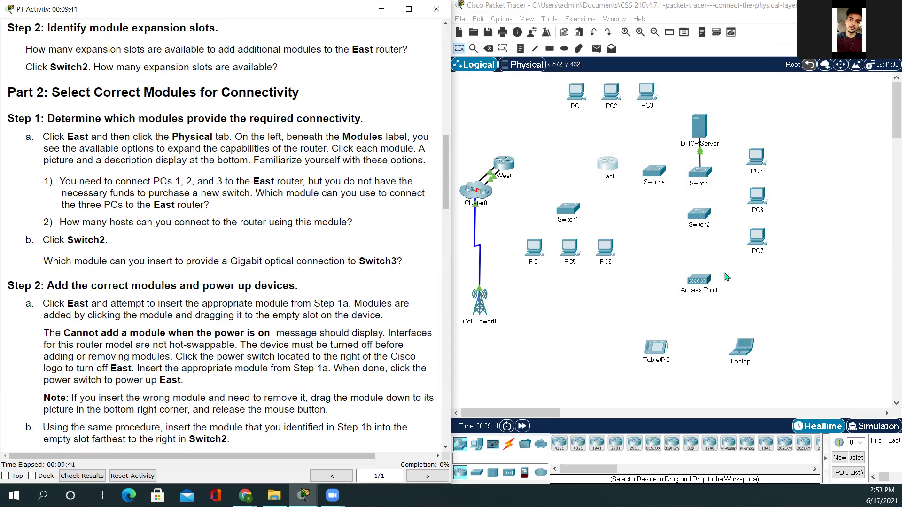
# Open Switch2 and view the PT-SWITCH-NM-1FGE Gigabit Ethernet module description
pyautogui.click(701, 216)
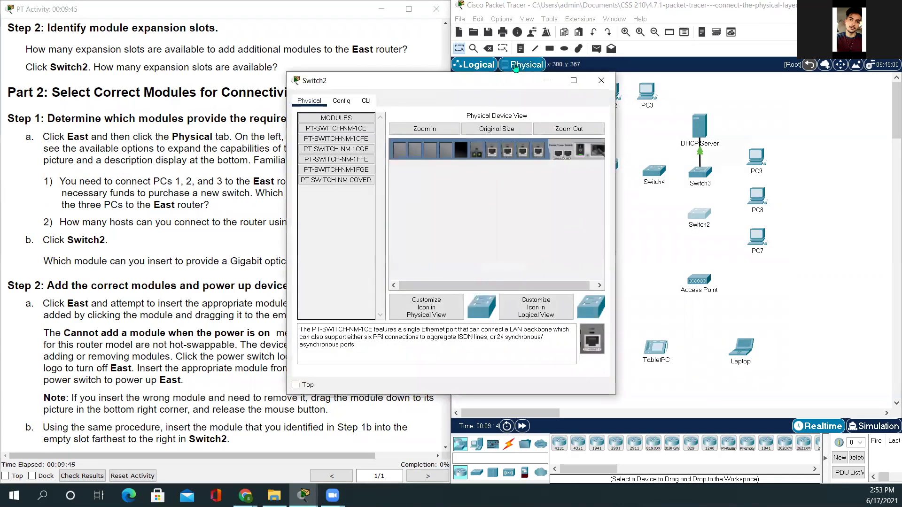
pyautogui.moveTo(515, 84); pyautogui.dragTo(676, 56)
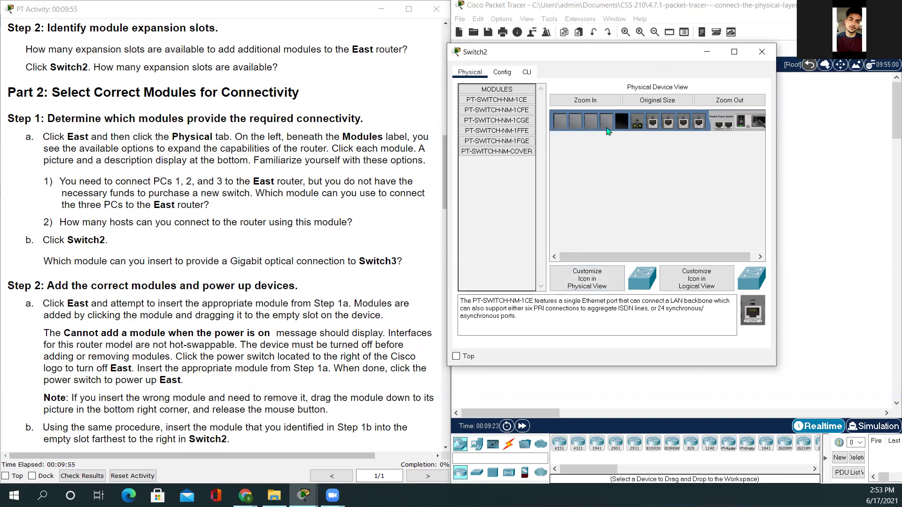
pyautogui.click(511, 152)
pyautogui.click(511, 142)
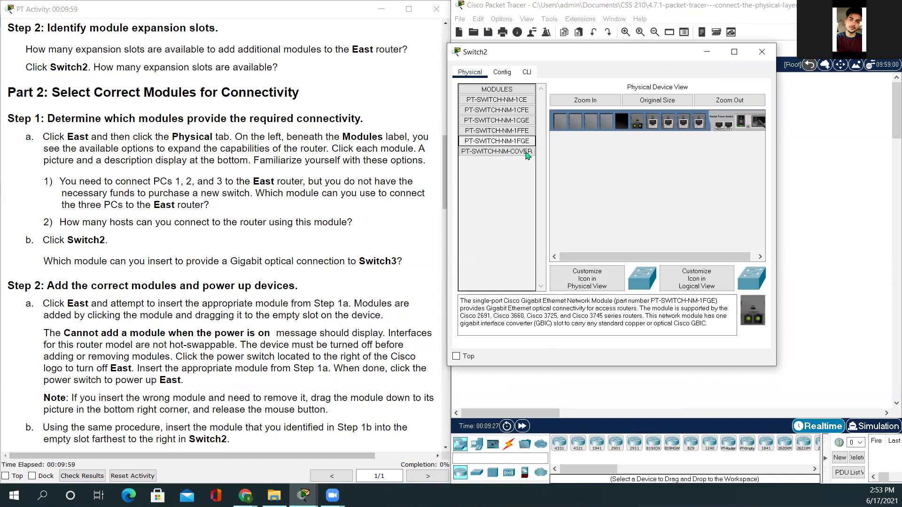
pyautogui.moveTo(520, 300); pyautogui.dragTo(566, 301)
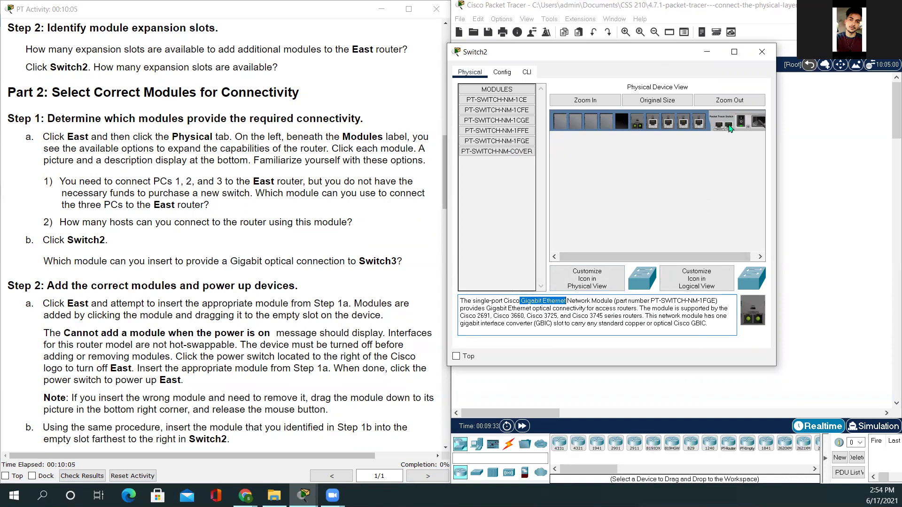
# Toggle Switch2's power and zoom its physical view in and out to inspect the slots
pyautogui.click(742, 121)
pyautogui.click(589, 100)
pyautogui.click(727, 100)
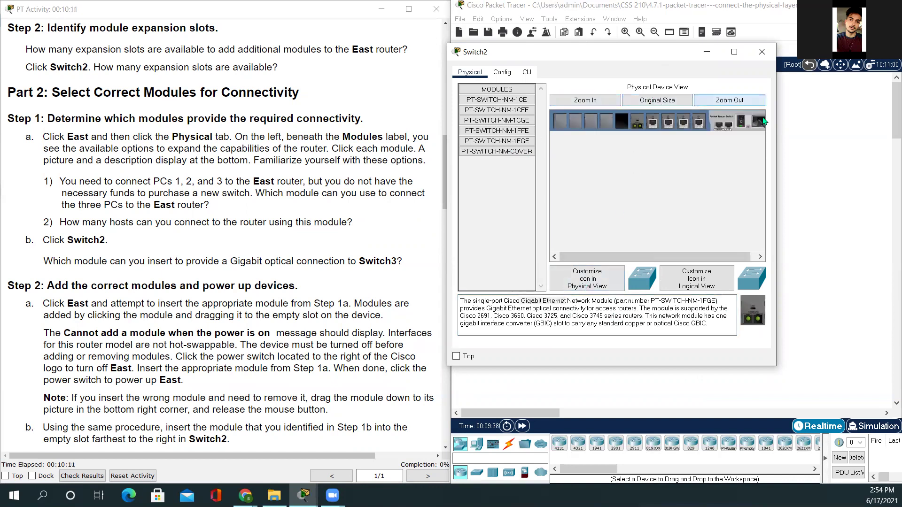
pyautogui.click(594, 105)
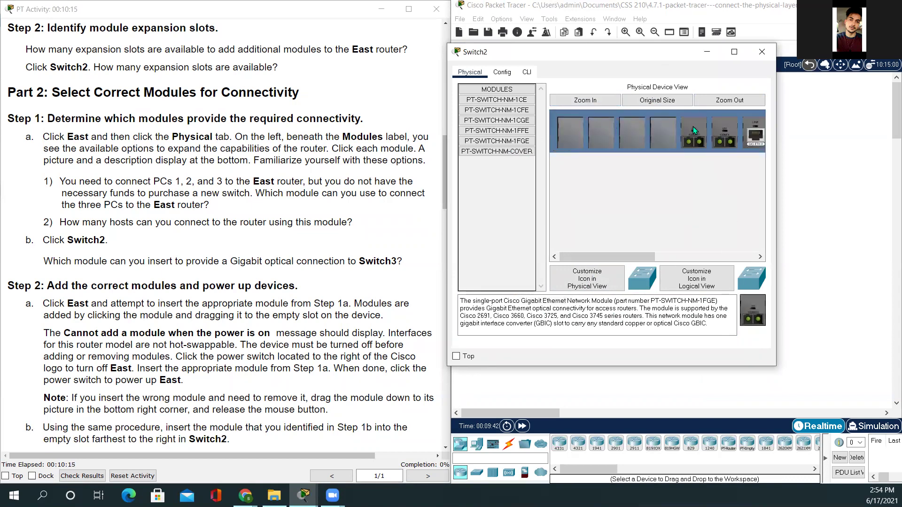
pyautogui.click(727, 101)
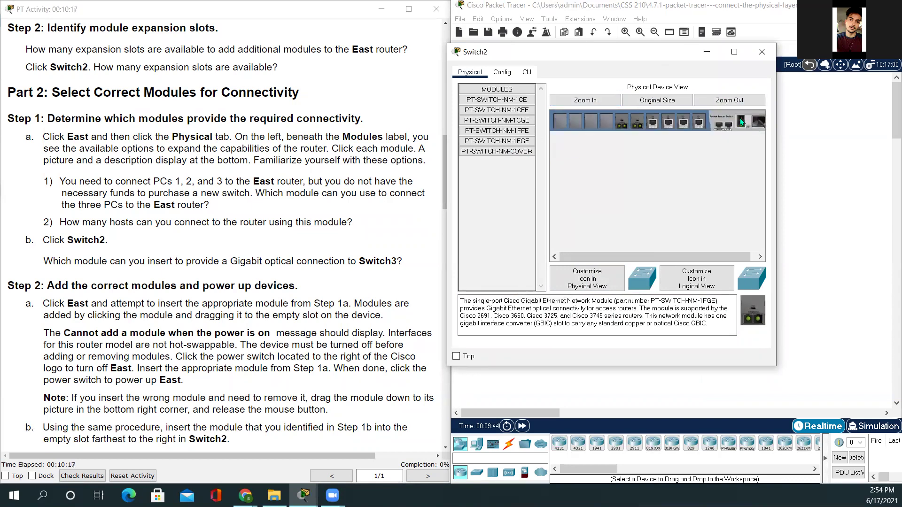
pyautogui.click(774, 55)
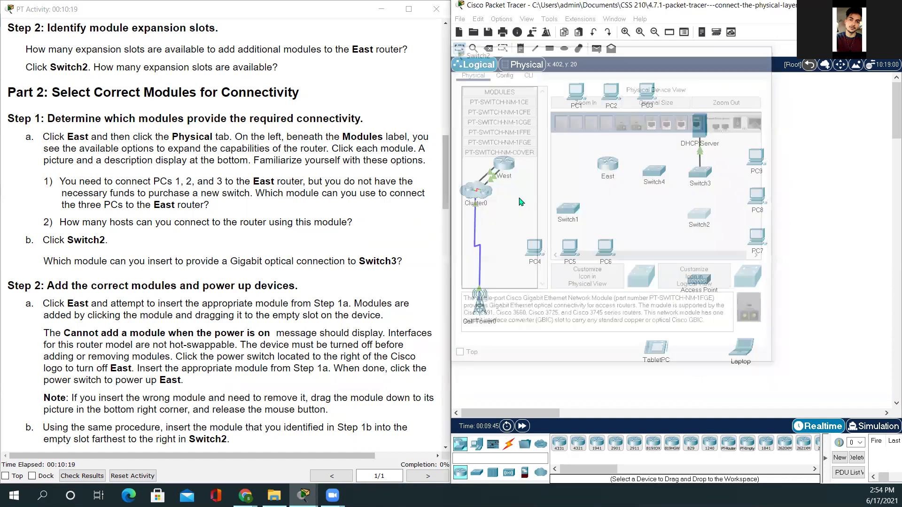
pyautogui.scroll(-2, 255, 364)
pyautogui.scroll(-2, 255, 364)
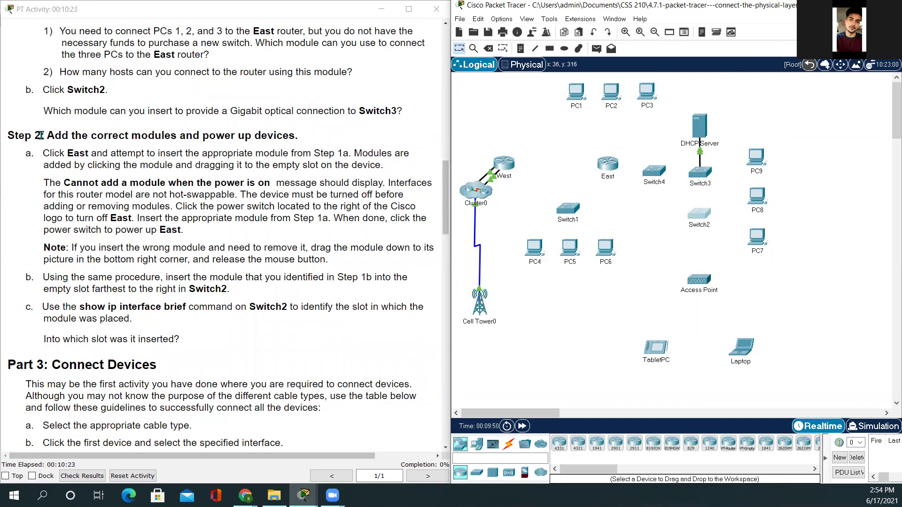
pyautogui.moveTo(43, 135); pyautogui.dragTo(305, 138)
pyautogui.click(280, 228)
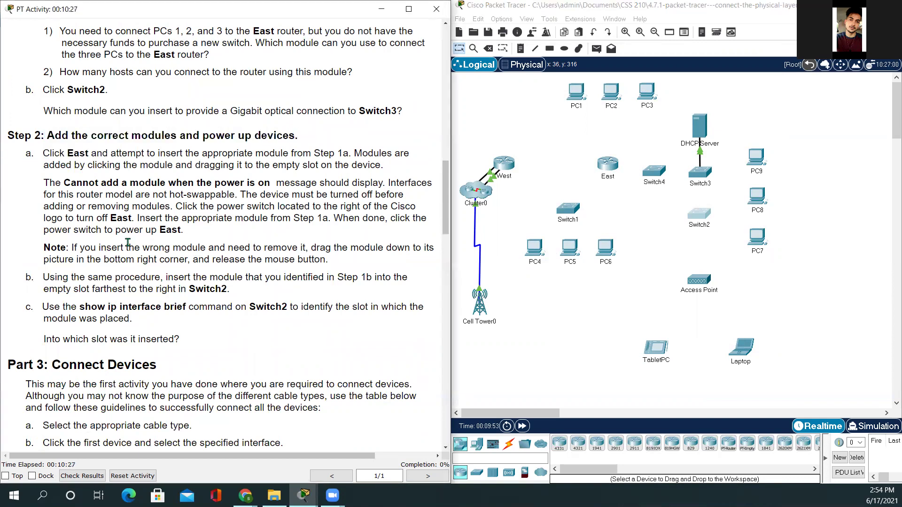
pyautogui.scroll(-1, 118, 233)
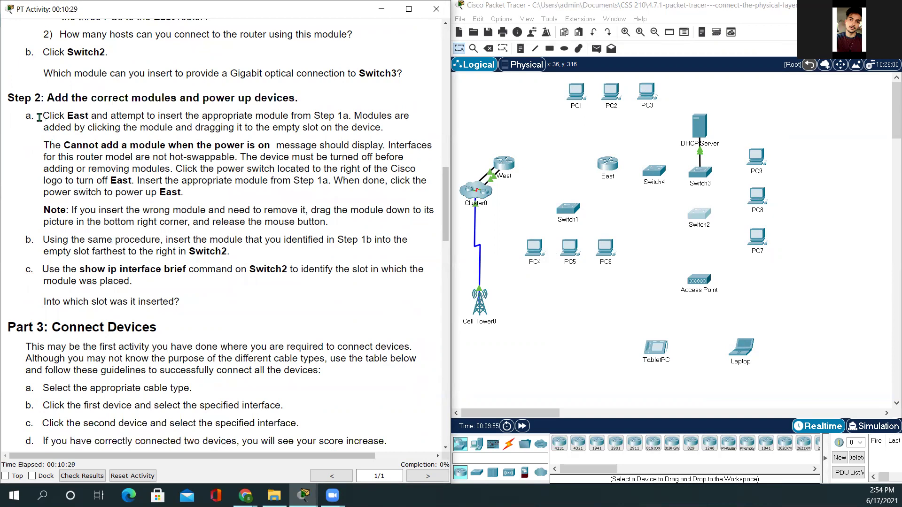
pyautogui.moveTo(42, 116); pyautogui.dragTo(272, 123)
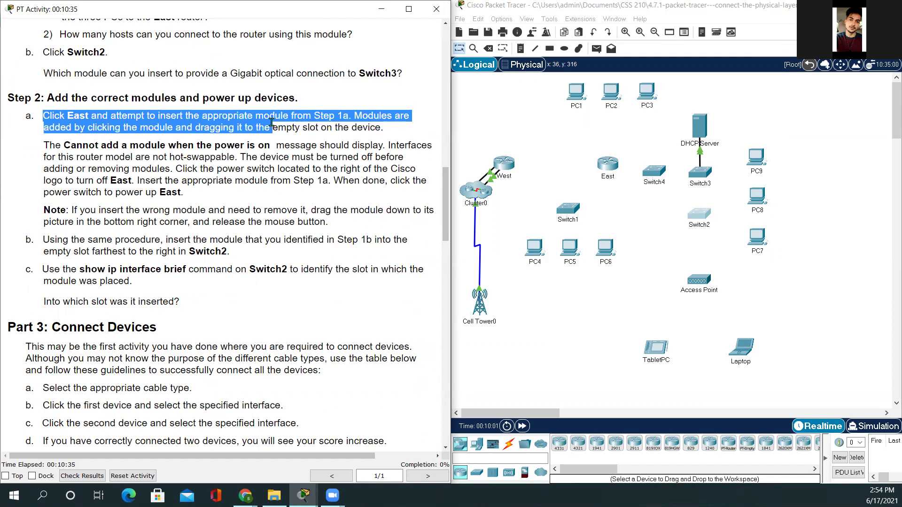
pyautogui.moveTo(271, 123); pyautogui.dragTo(385, 133)
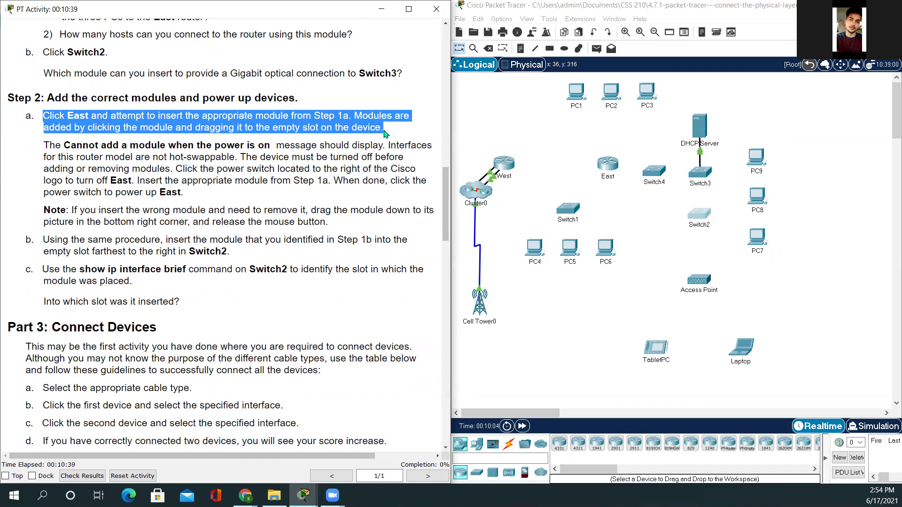
pyautogui.click(292, 254)
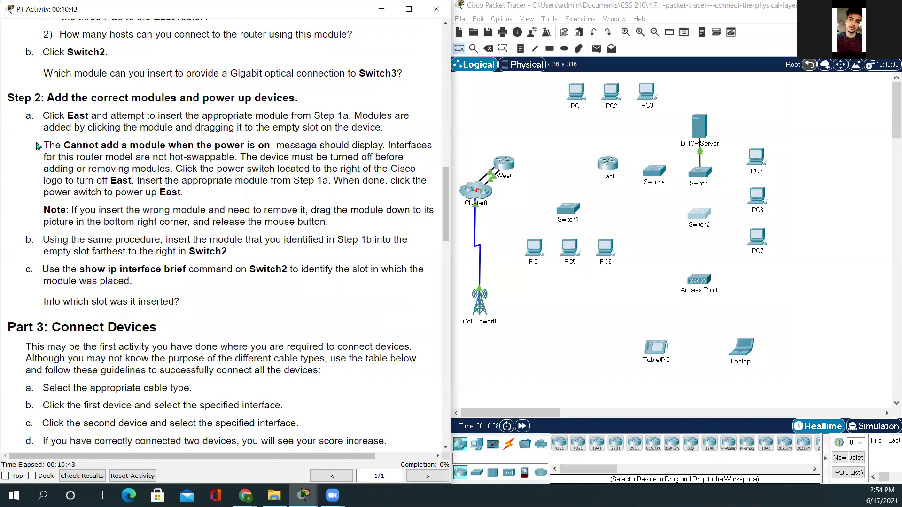
pyautogui.moveTo(38, 146); pyautogui.dragTo(178, 168)
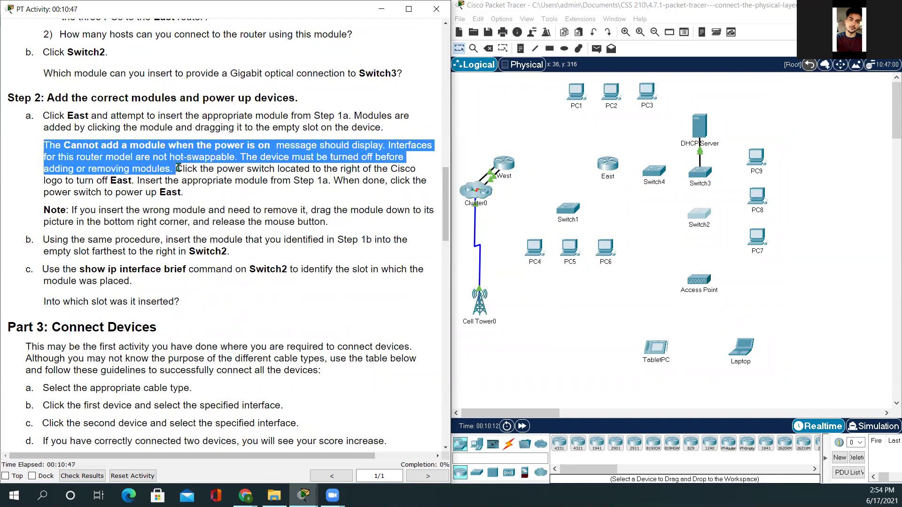
pyautogui.moveTo(178, 167); pyautogui.dragTo(201, 197)
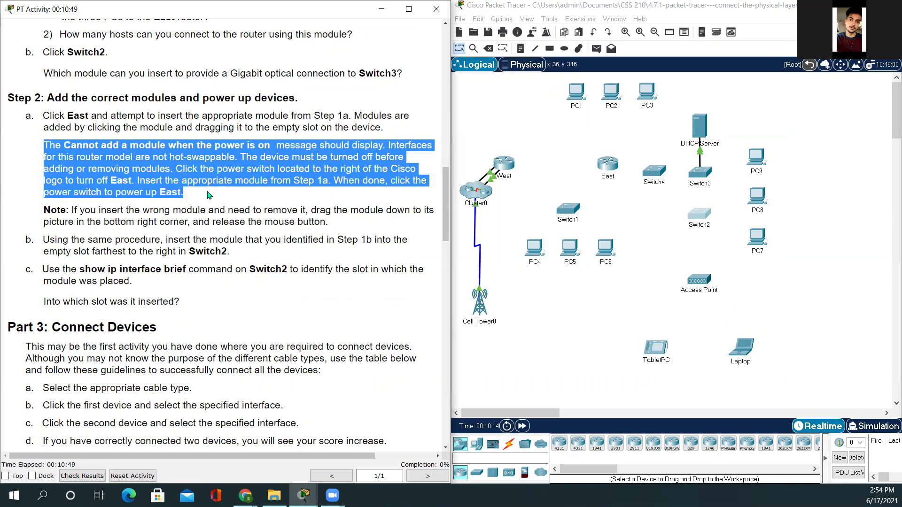
pyautogui.click(210, 195)
pyautogui.scroll(-1, 85, 242)
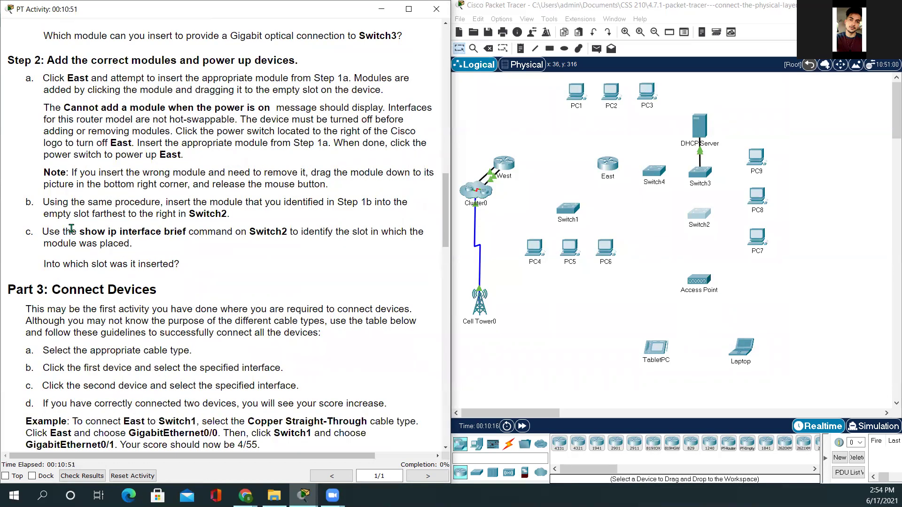
pyautogui.moveTo(41, 202); pyautogui.dragTo(247, 217)
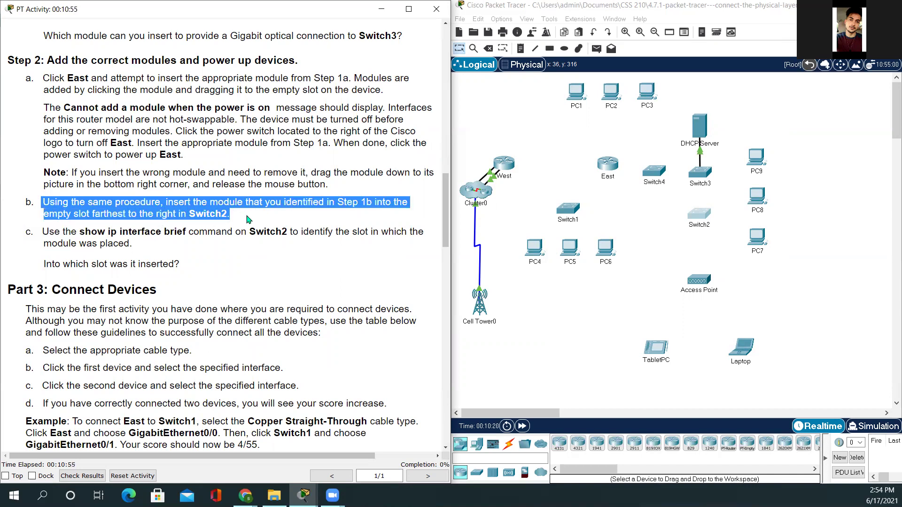
pyautogui.click(155, 283)
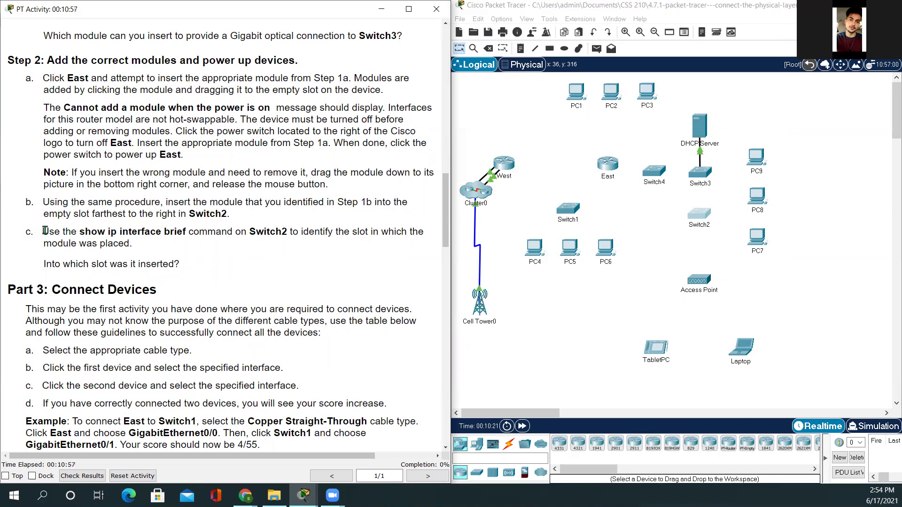
pyautogui.moveTo(42, 231); pyautogui.dragTo(163, 248)
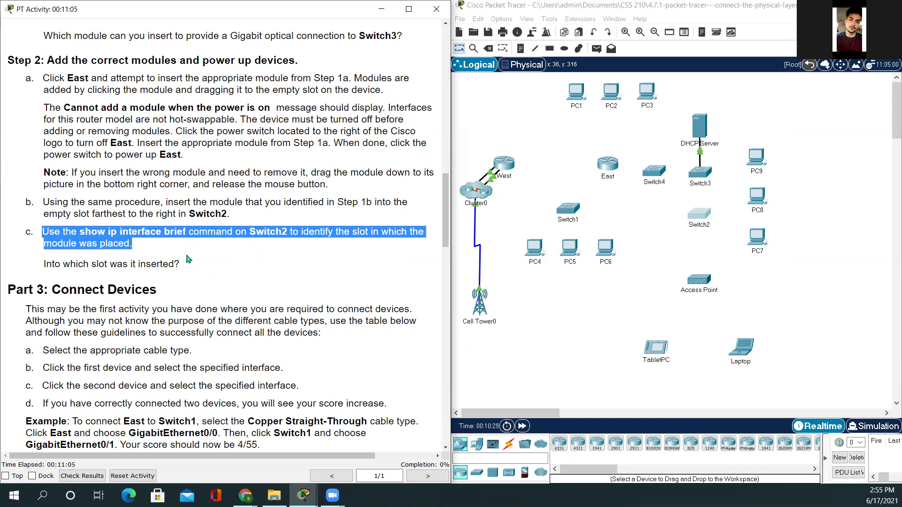
pyautogui.moveTo(187, 267); pyautogui.dragTo(28, 260)
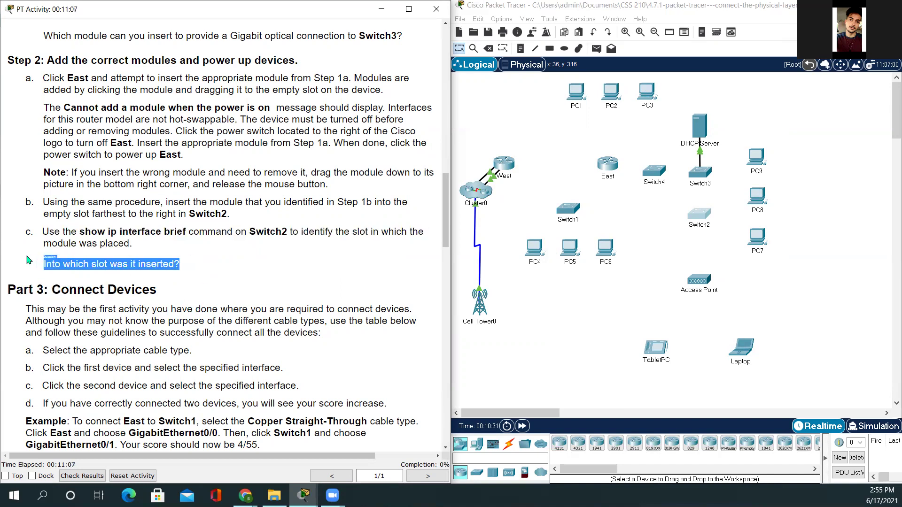
# Open Switch2's CLI and enter privileged mode with en
pyautogui.click(703, 215)
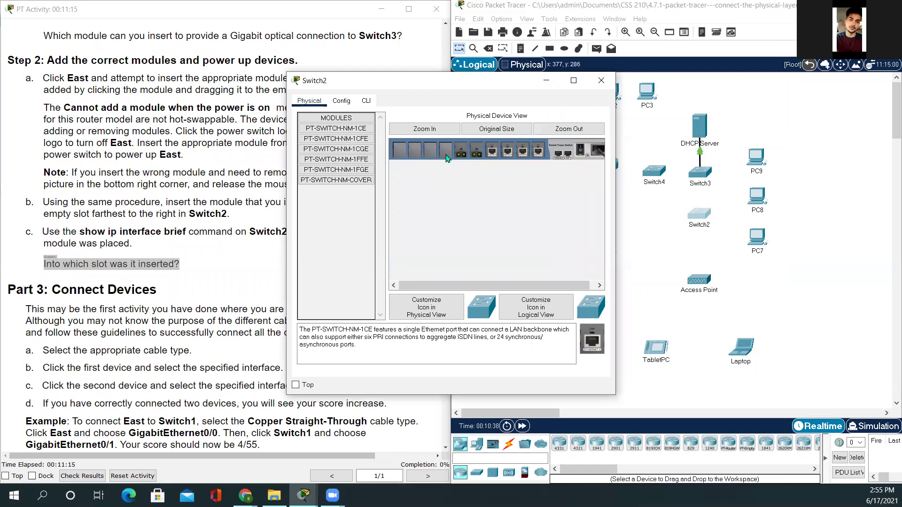
pyautogui.click(367, 102)
pyautogui.moveTo(490, 94); pyautogui.dragTo(676, 58)
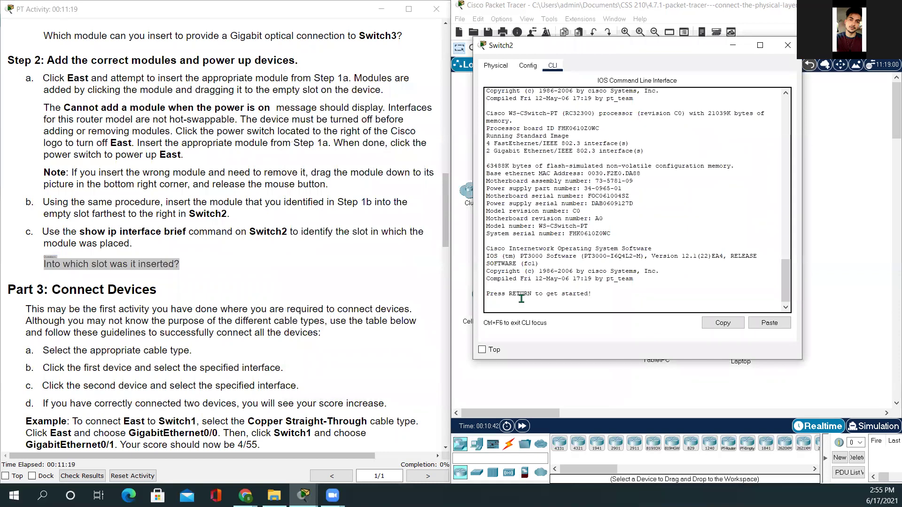
pyautogui.press('Return')
pyautogui.press('Return')
pyautogui.press('Return')
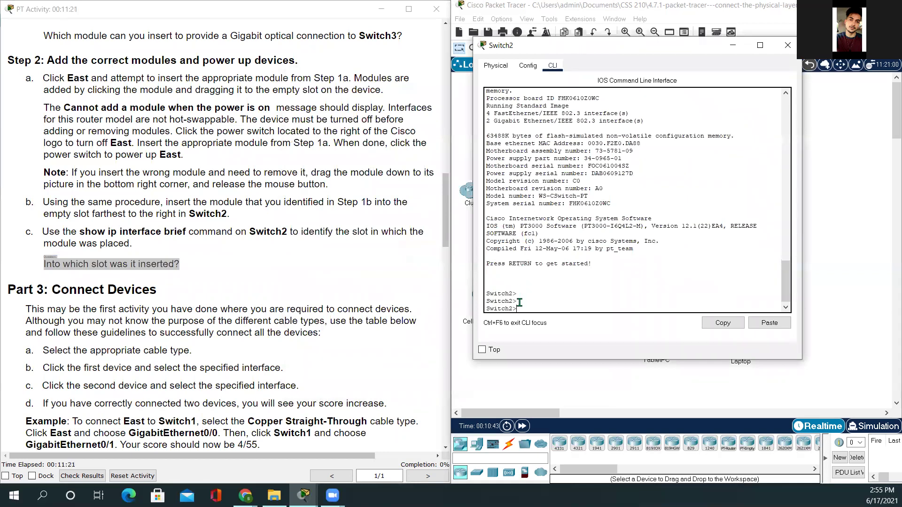
pyautogui.write('en')
pyautogui.press('Return')
pyautogui.press('Return')
pyautogui.press('Return')
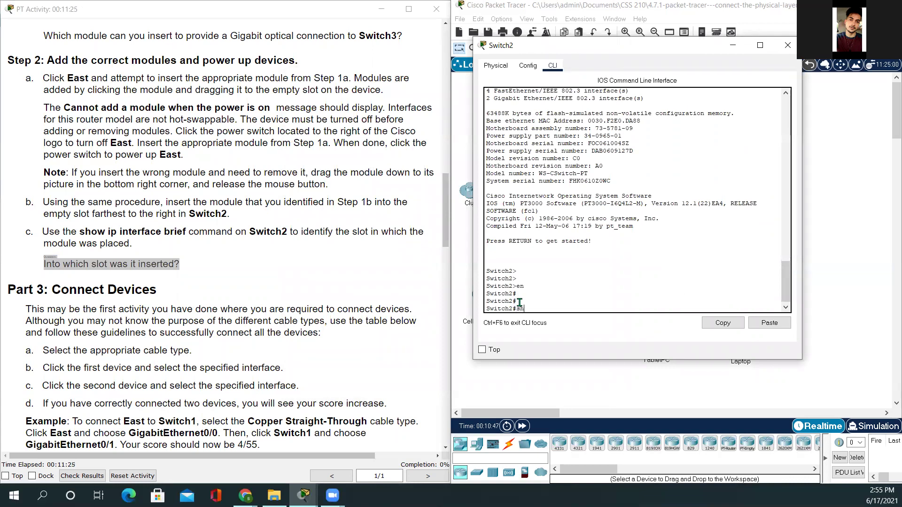
# Run show ip interface brief on Switch2 using Tab completion
pyautogui.write('sh')
pyautogui.press('Tab')
pyautogui.write('ip')
pyautogui.press('Tab')
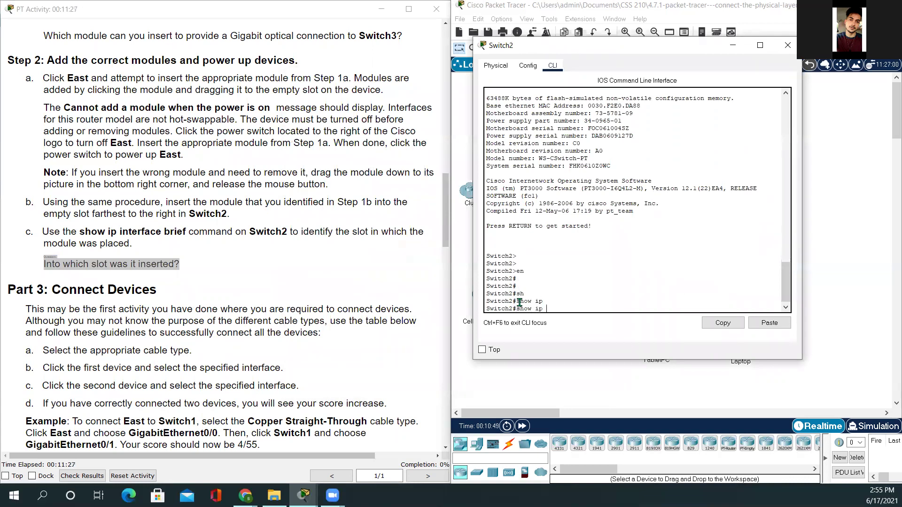
pyautogui.write('in')
pyautogui.press('Tab')
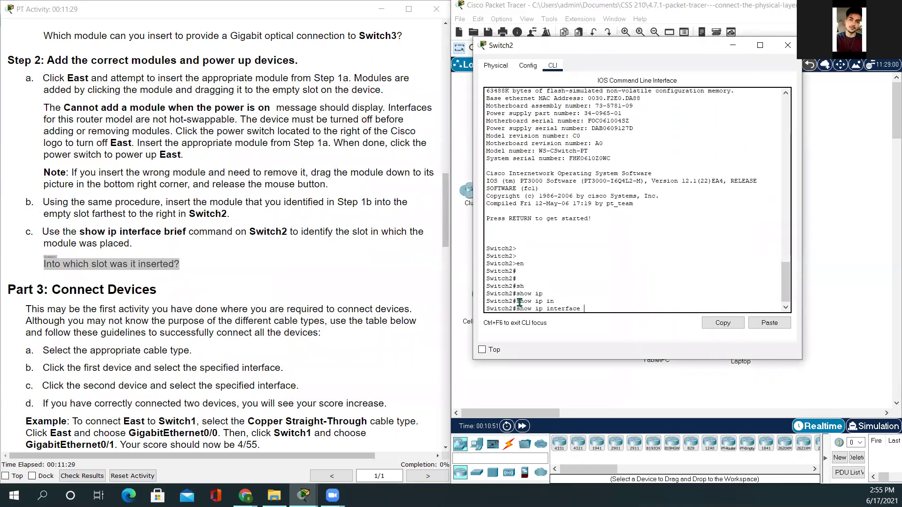
pyautogui.write('b')
pyautogui.press('Tab')
pyautogui.press('Return')
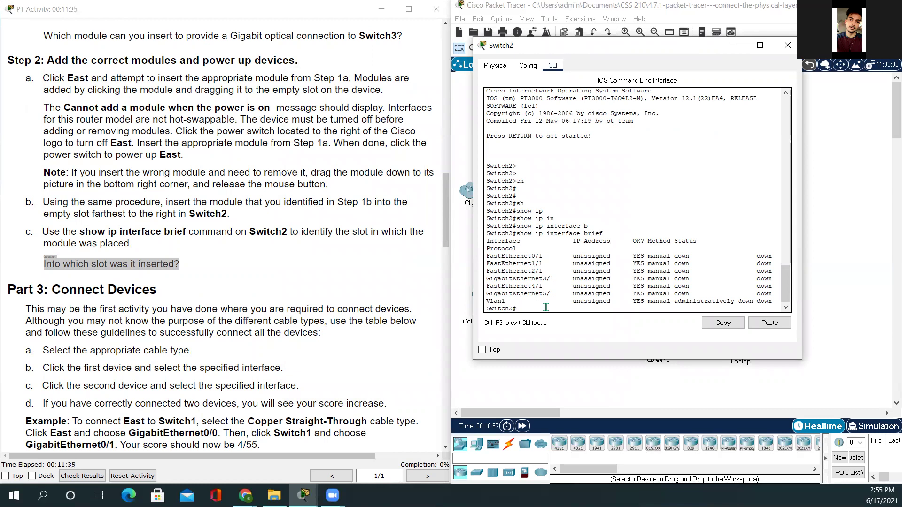
# Highlight the new GigabitEthernet5/1 interface row in the output
pyautogui.moveTo(557, 293); pyautogui.dragTo(486, 292)
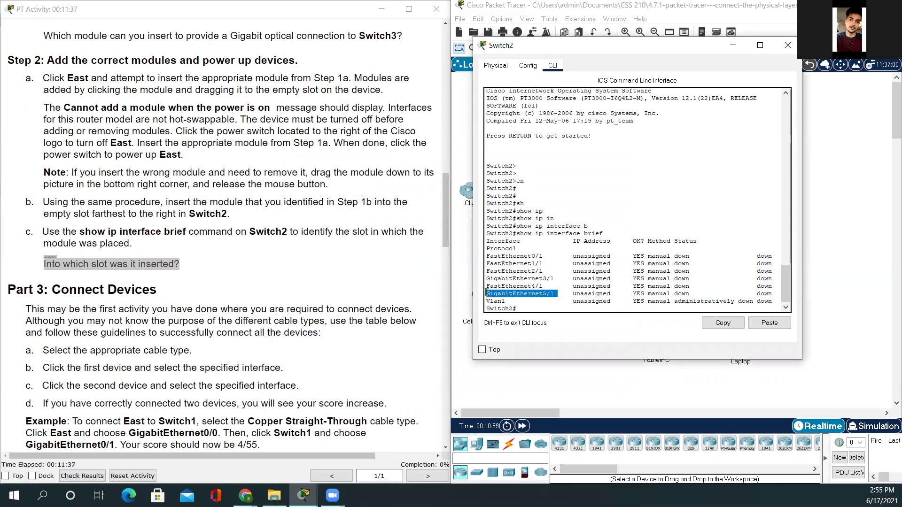
pyautogui.click(499, 294)
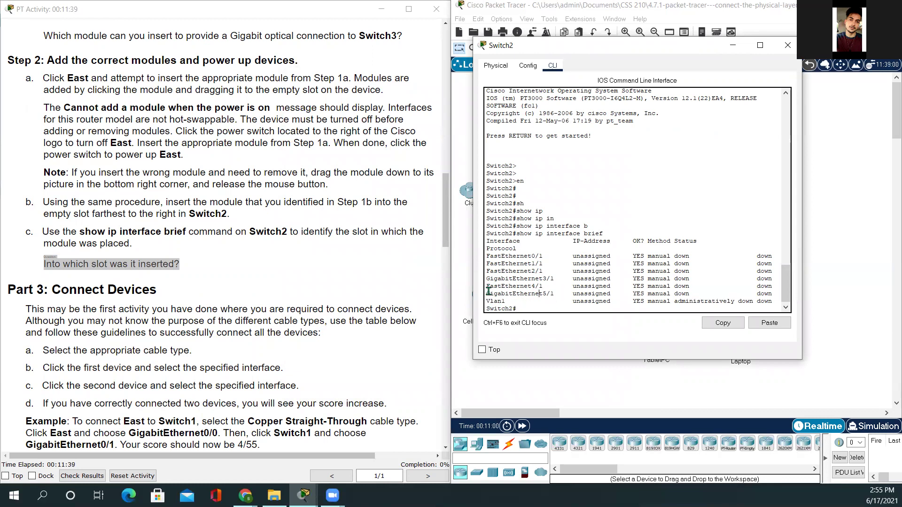
pyautogui.moveTo(486, 293); pyautogui.dragTo(771, 294)
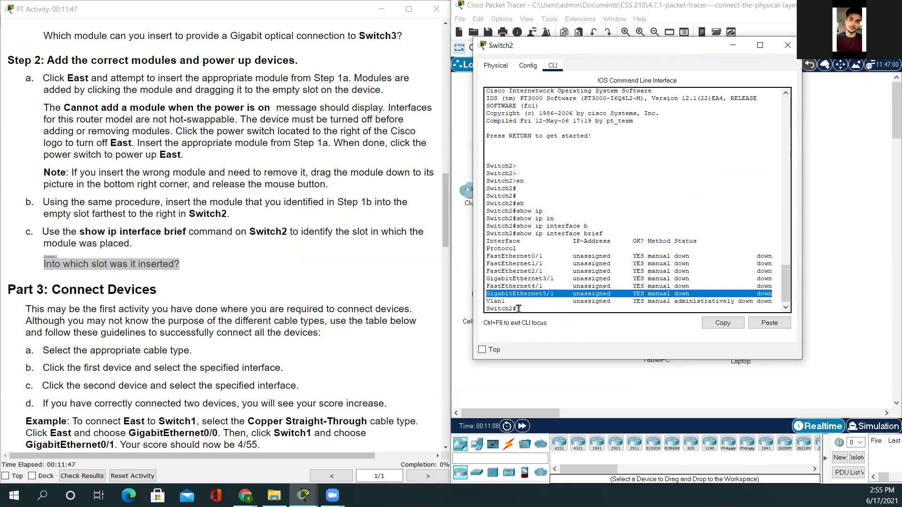
pyautogui.click(265, 298)
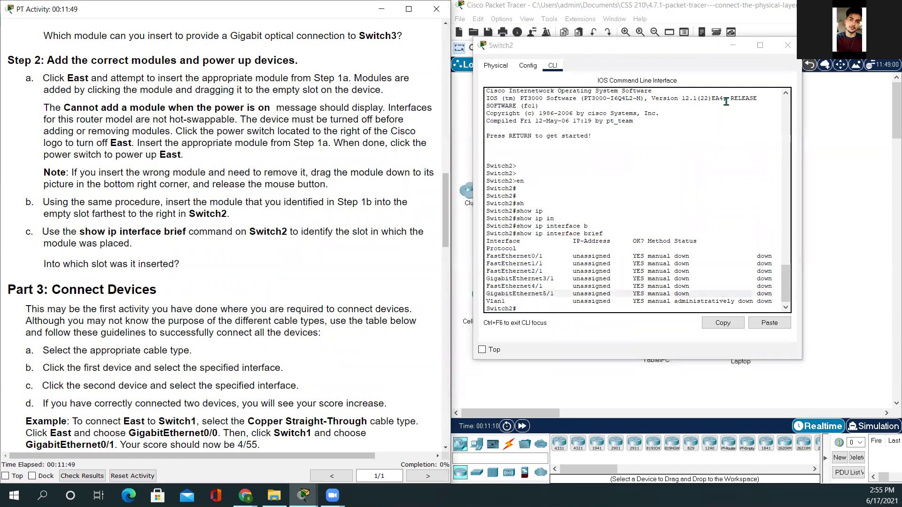
# Close Switch2's window and highlight the Part 3 introduction paragraph in the instructions
pyautogui.click(787, 45)
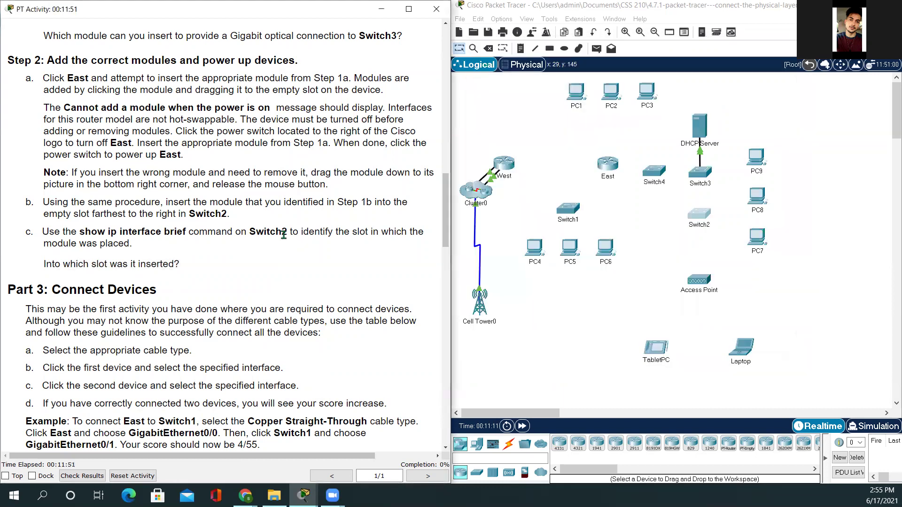
pyautogui.scroll(-5, 283, 235)
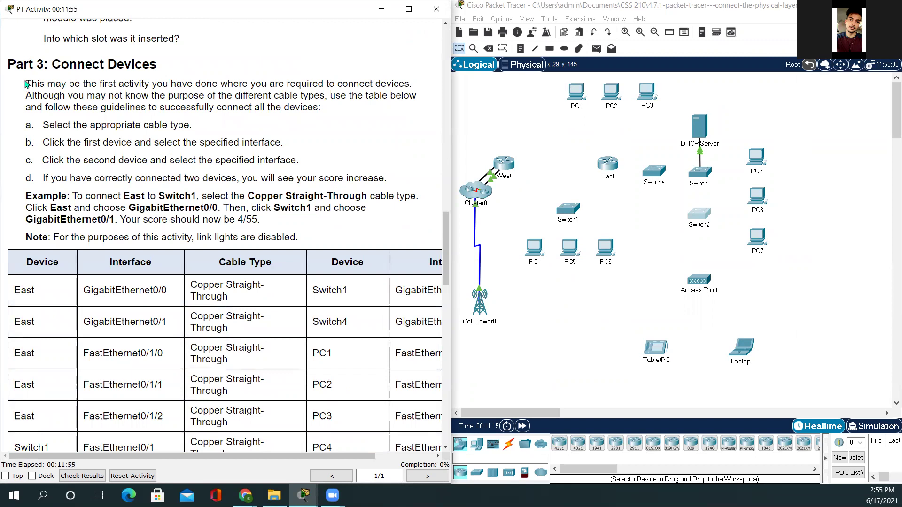
pyautogui.moveTo(26, 84); pyautogui.dragTo(379, 108)
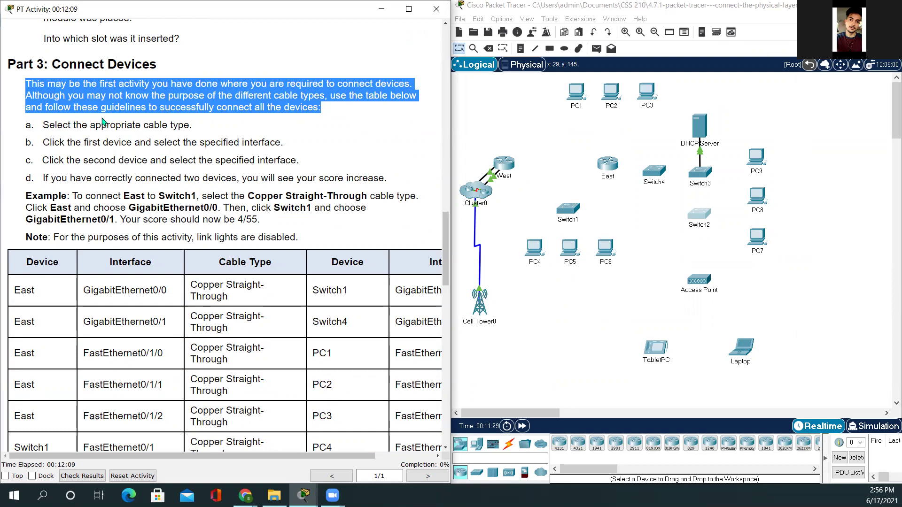
# Read through the Part 3 guidelines on the first device, second device and score increase
pyautogui.scroll(-1, 103, 122)
pyautogui.moveTo(69, 124); pyautogui.dragTo(302, 124)
pyautogui.moveTo(36, 87); pyautogui.dragTo(220, 91)
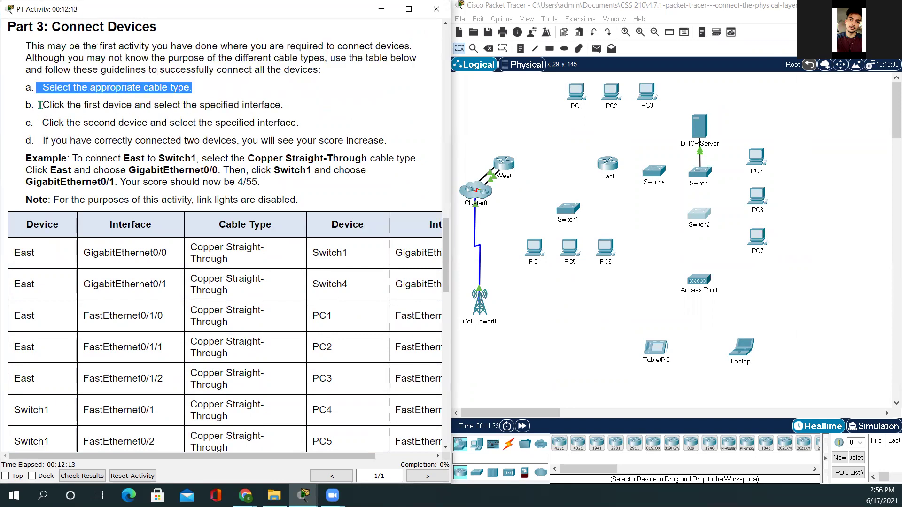
pyautogui.moveTo(43, 104); pyautogui.dragTo(322, 106)
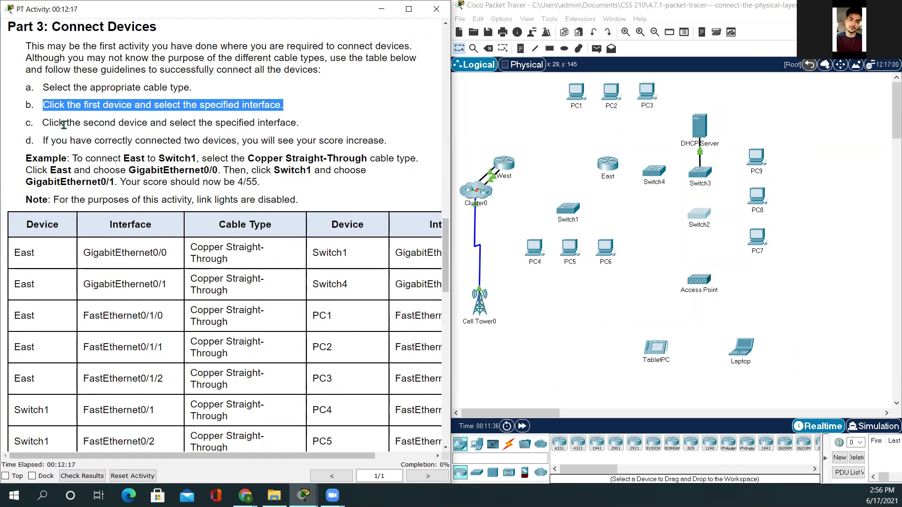
pyautogui.moveTo(41, 123); pyautogui.dragTo(365, 124)
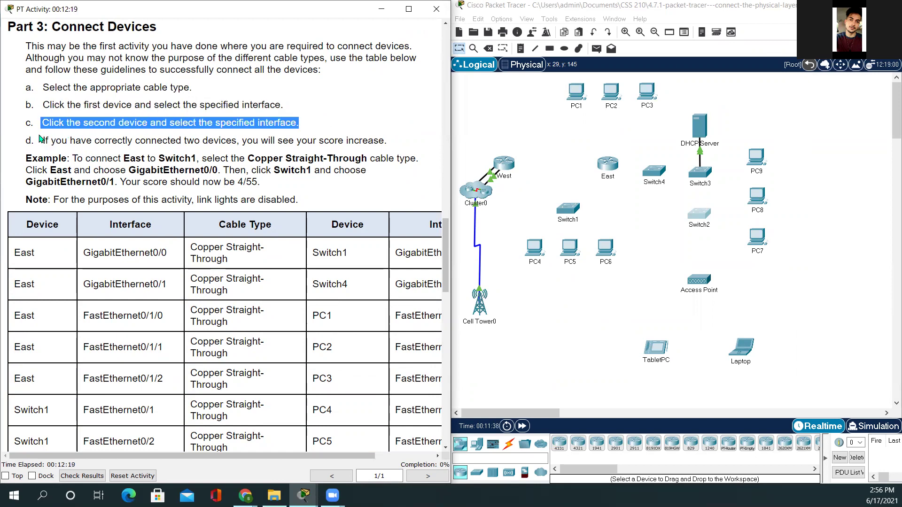
pyautogui.moveTo(41, 139); pyautogui.dragTo(420, 143)
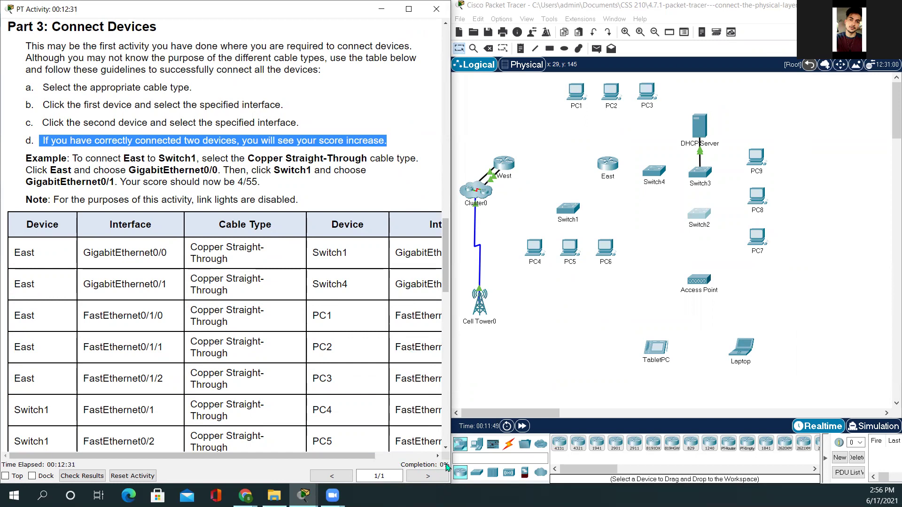
# Bring the cabling table into view and highlight the East to Switch1 example row
pyautogui.scroll(-1, 328, 251)
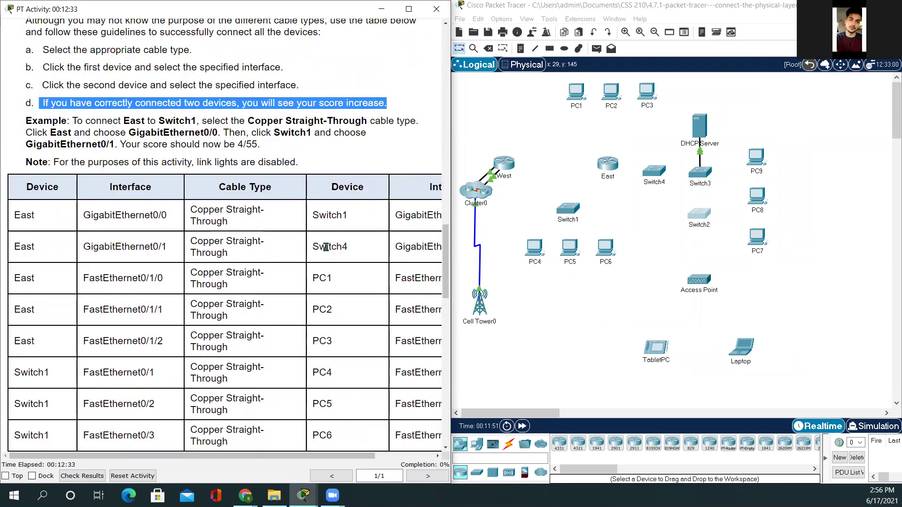
pyautogui.scroll(-2, 326, 247)
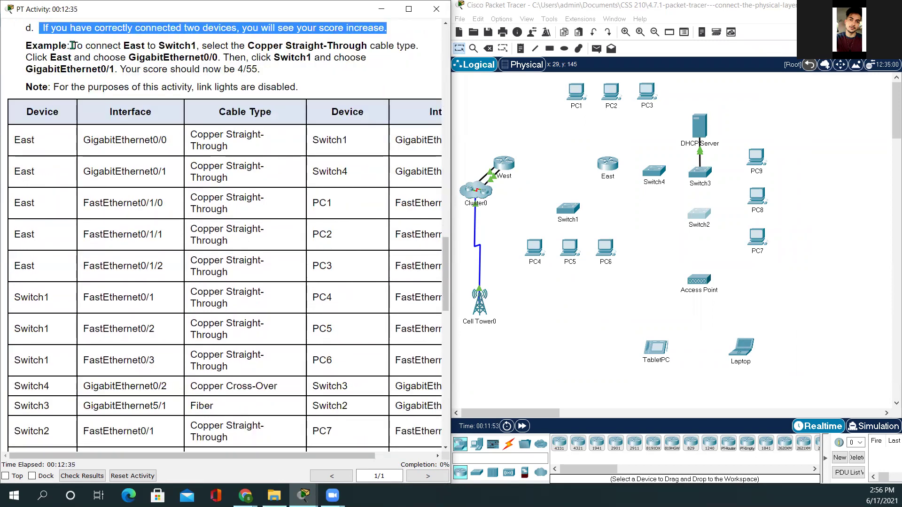
pyautogui.moveTo(73, 45); pyautogui.dragTo(311, 74)
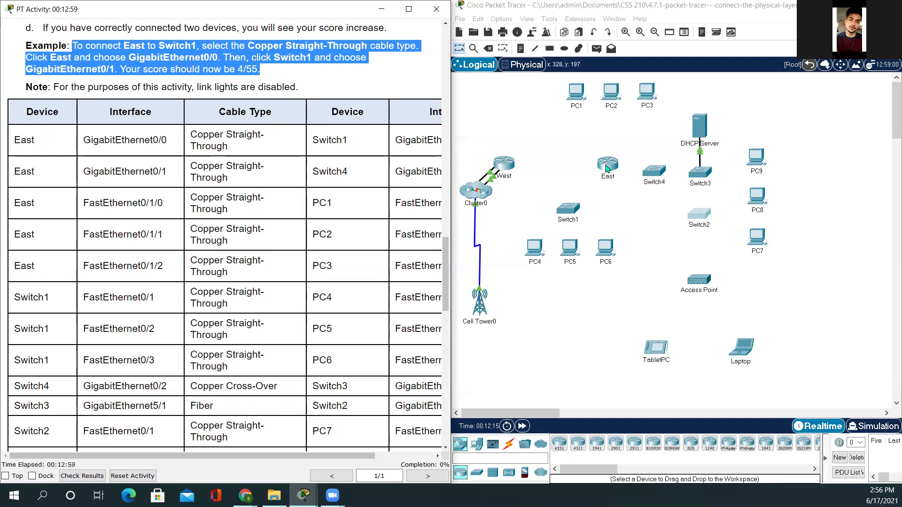
# Run a copper straight-through cable from East GigabitEthernet0/0 to Switch1 GigabitEthernet0/1
pyautogui.click(510, 450)
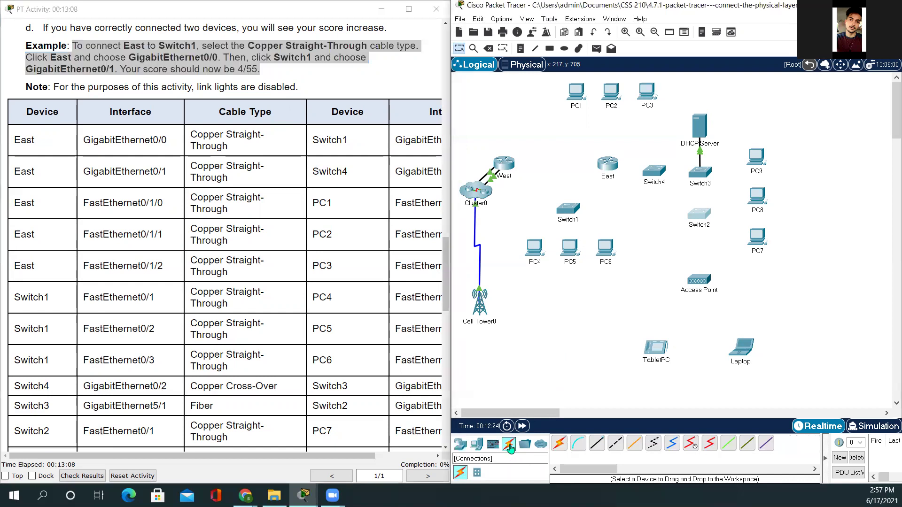
pyautogui.click(597, 450)
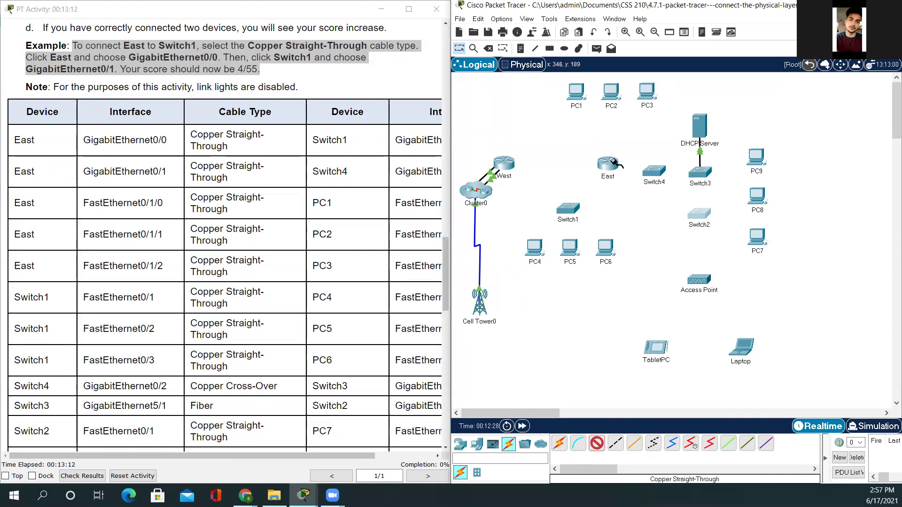
pyautogui.click(611, 166)
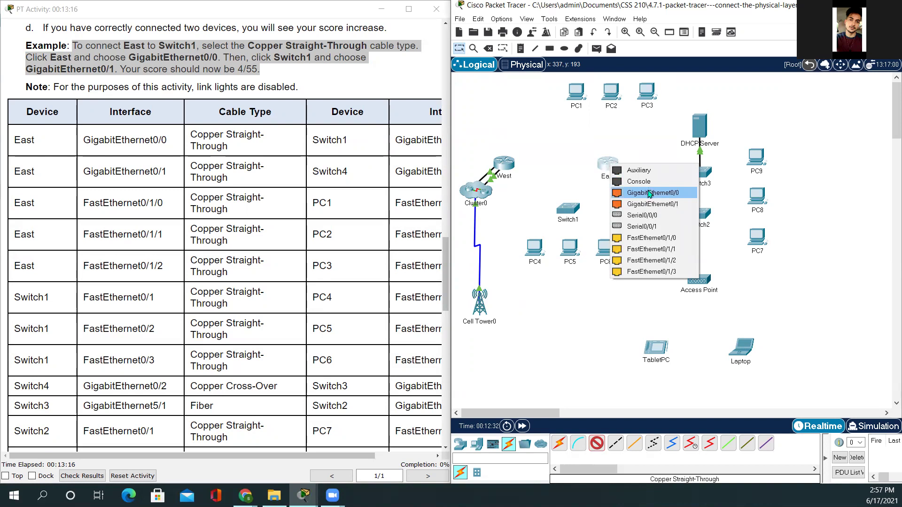
pyautogui.click(650, 194)
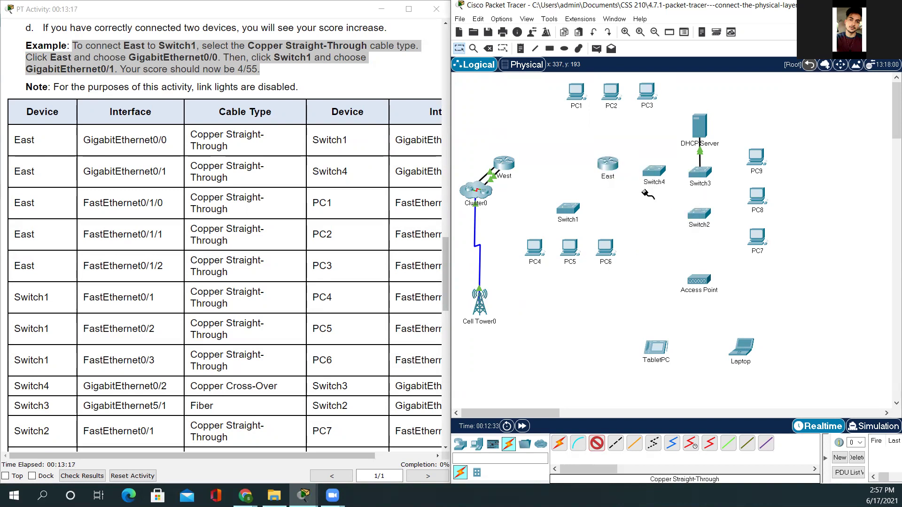
pyautogui.click(571, 208)
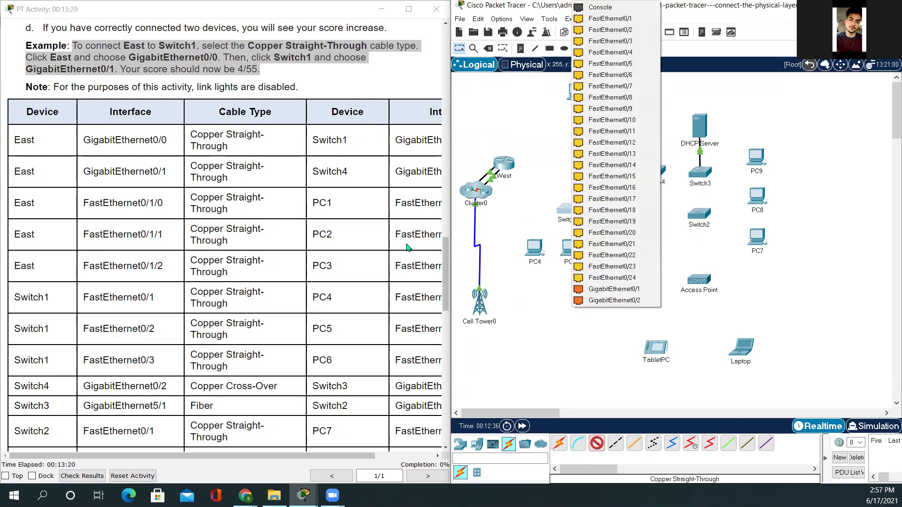
pyautogui.click(262, 237)
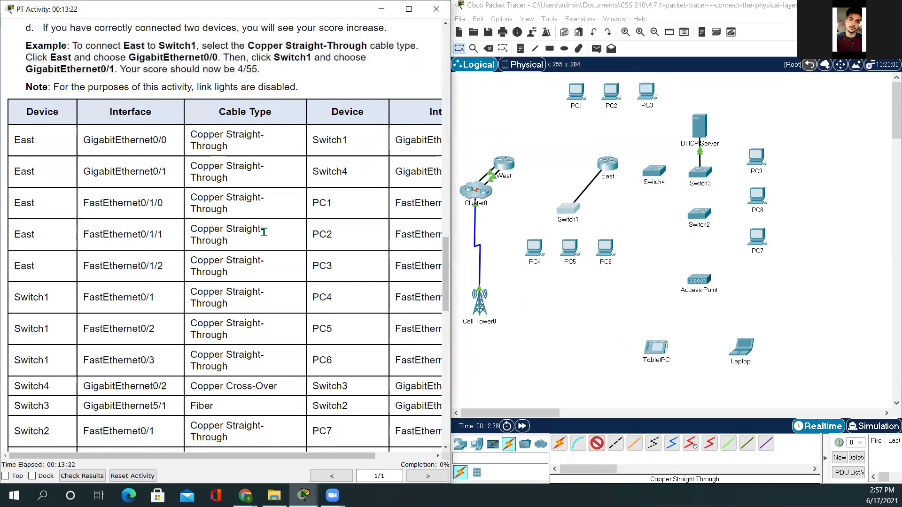
pyautogui.scroll(-2, 330, 169)
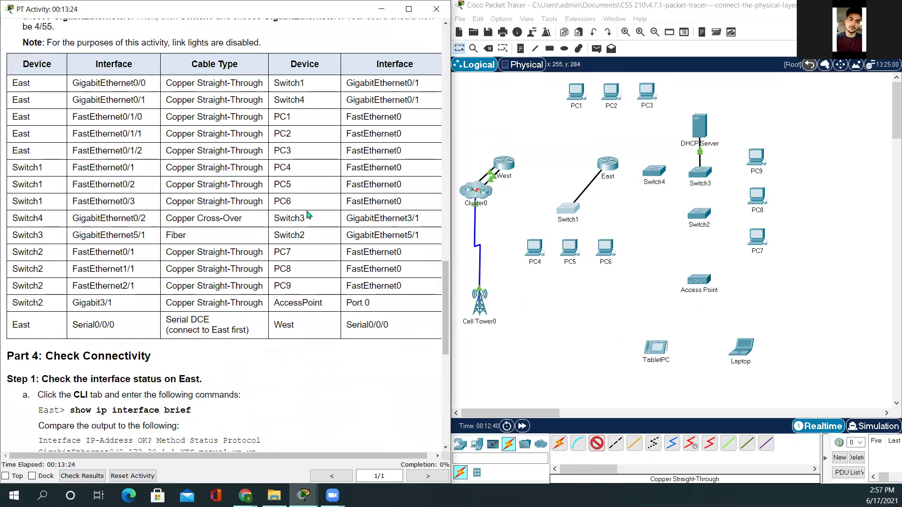
pyautogui.scroll(-1, 291, 217)
pyautogui.scroll(2, 290, 217)
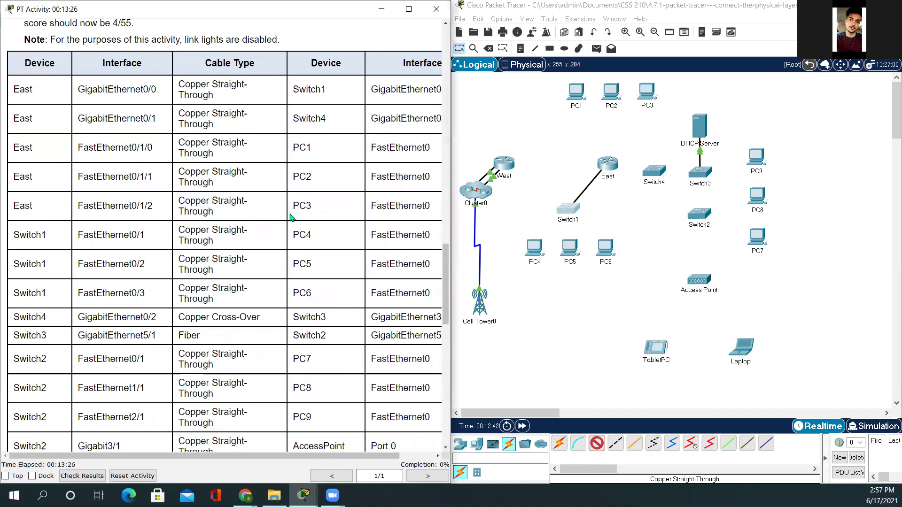
pyautogui.scroll(-2, 290, 217)
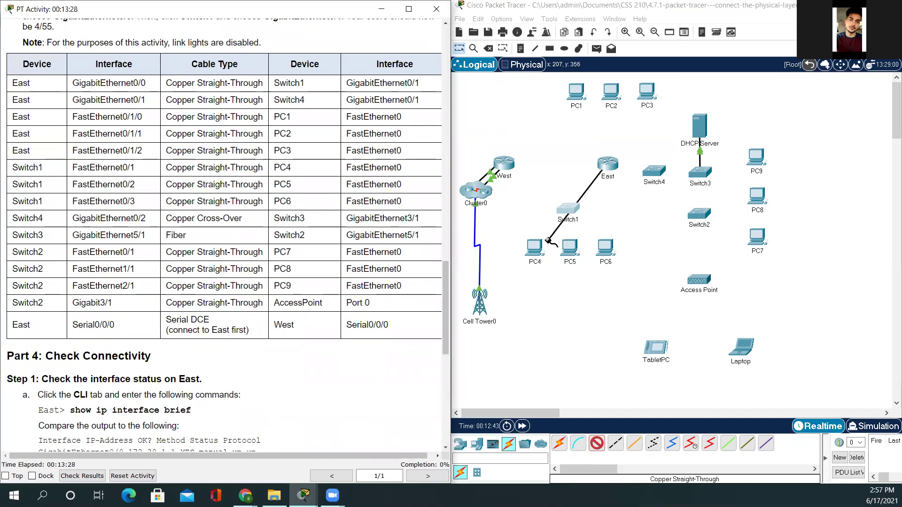
pyautogui.click(570, 207)
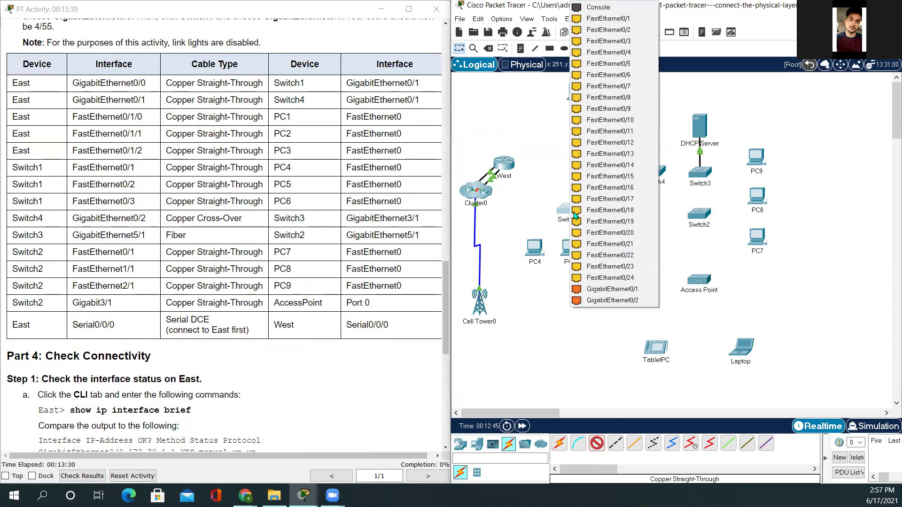
pyautogui.click(608, 288)
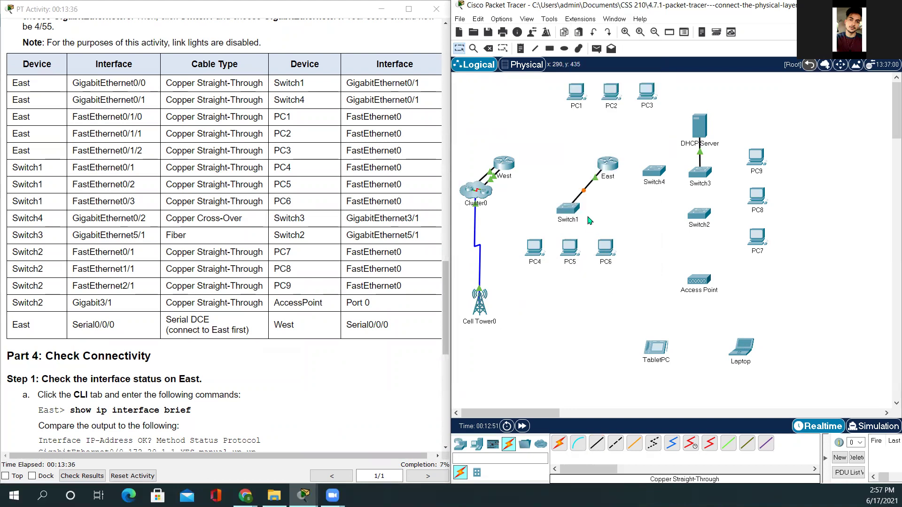
# Connect East GigabitEthernet0/1 to Switch4 GigabitEthernet0/1 with a copper straight-through cable
pyautogui.click(403, 466)
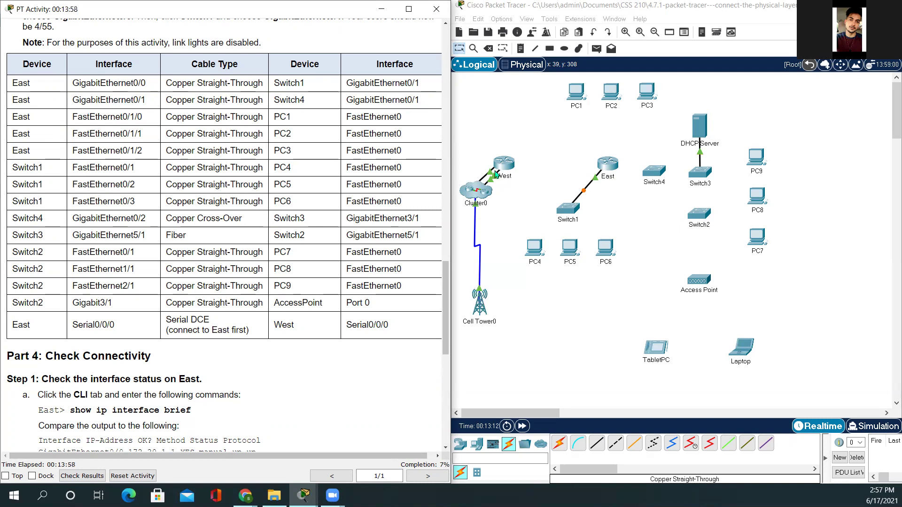
pyautogui.click(597, 444)
pyautogui.click(609, 163)
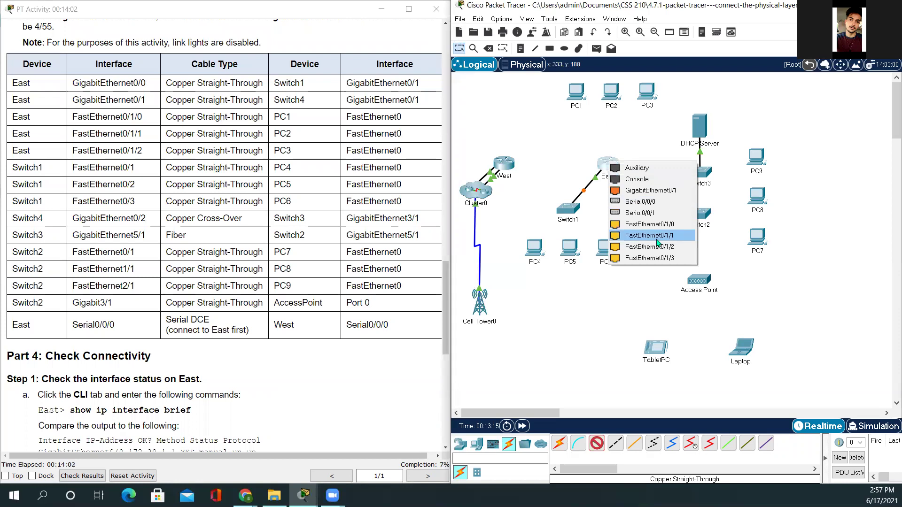
pyautogui.click(650, 190)
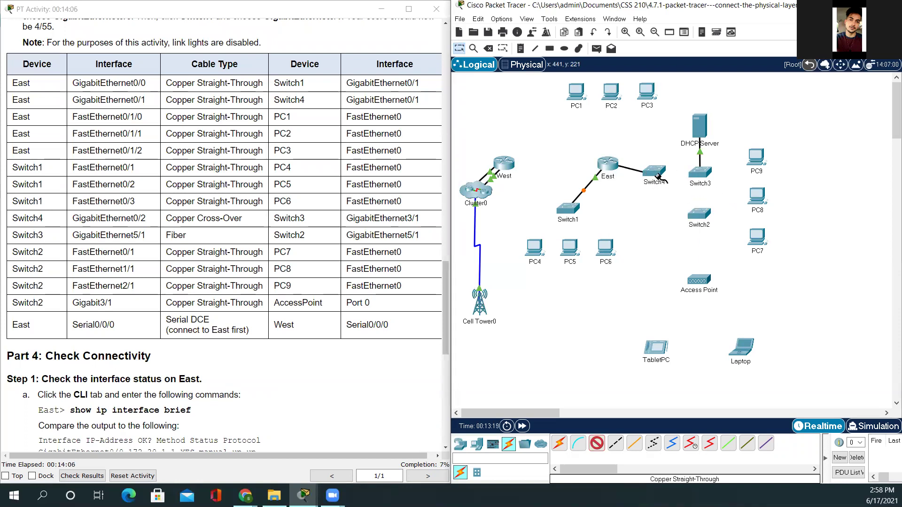
pyautogui.click(655, 170)
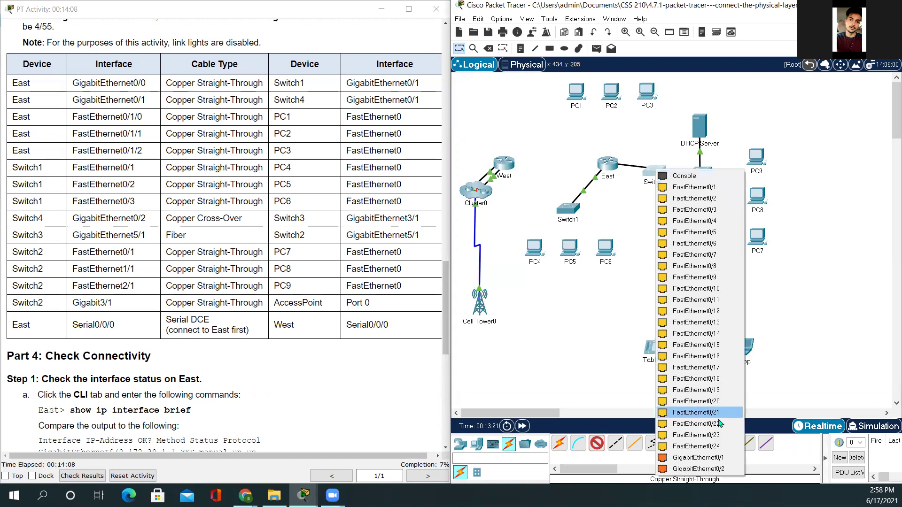
pyautogui.click(702, 457)
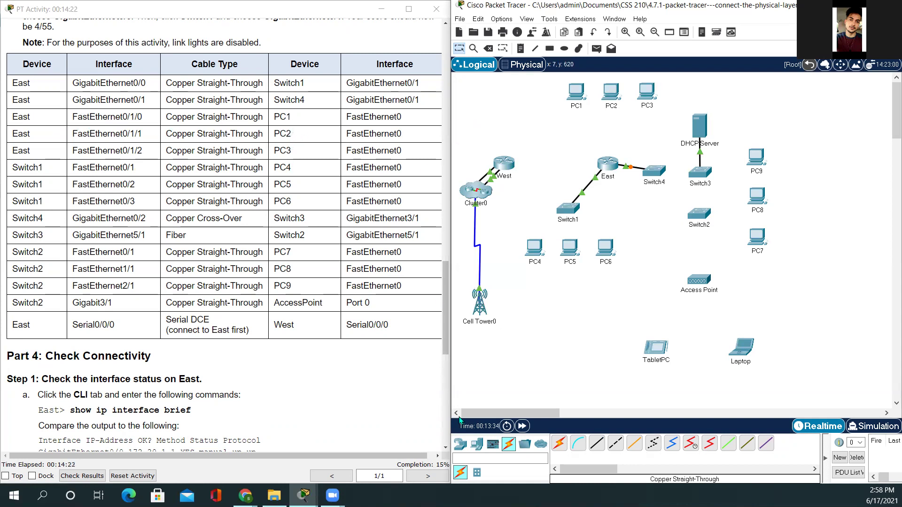
# Cable East FastEthernet0/1/0, 0/1/1 and 0/1/2 to PC1, PC2 and PC3 FastEthernet0
pyautogui.click(595, 445)
pyautogui.click(611, 166)
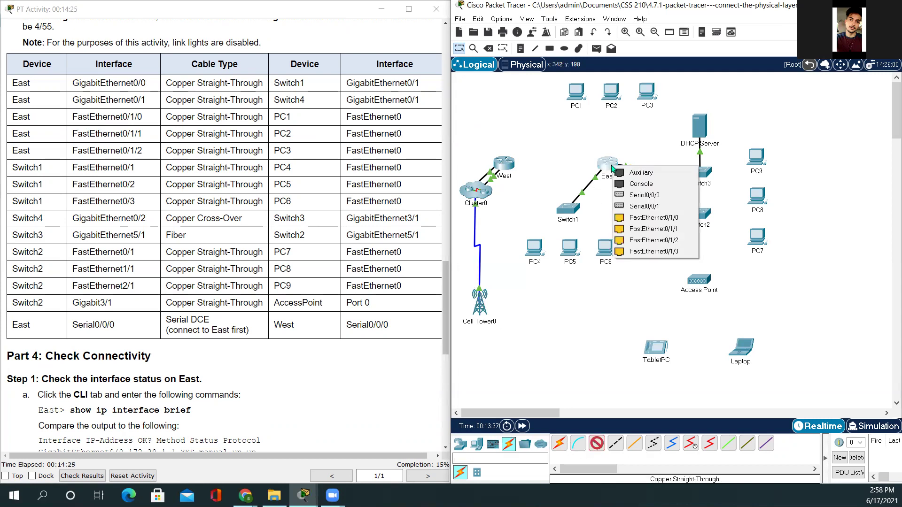
pyautogui.click(662, 218)
pyautogui.click(578, 92)
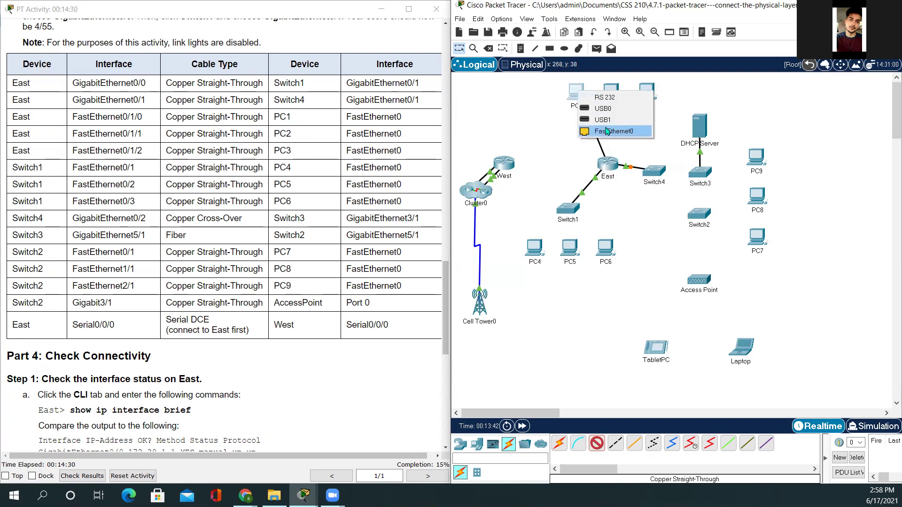
pyautogui.click(606, 131)
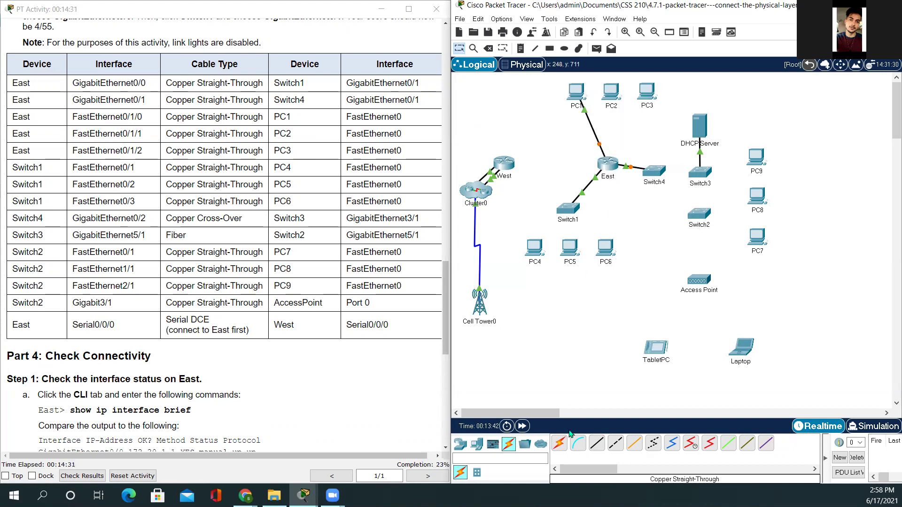
pyautogui.click(611, 160)
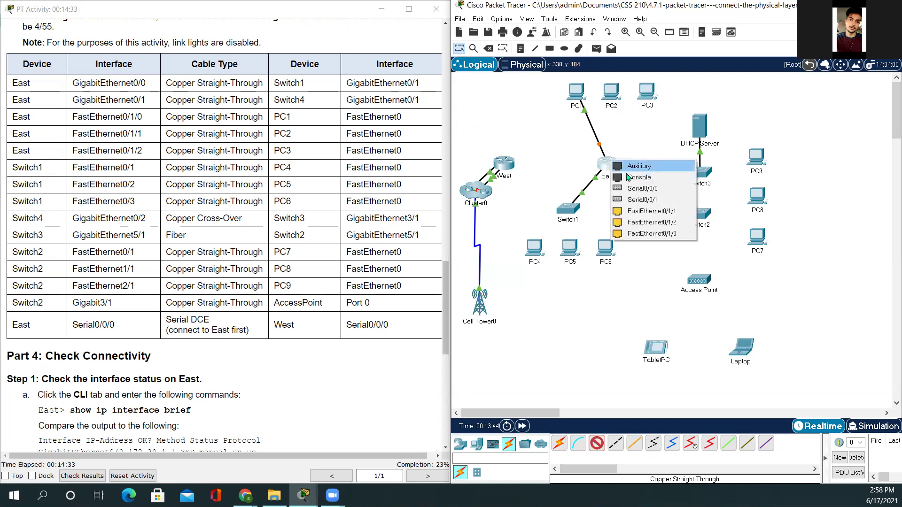
pyautogui.click(639, 217)
pyautogui.click(611, 91)
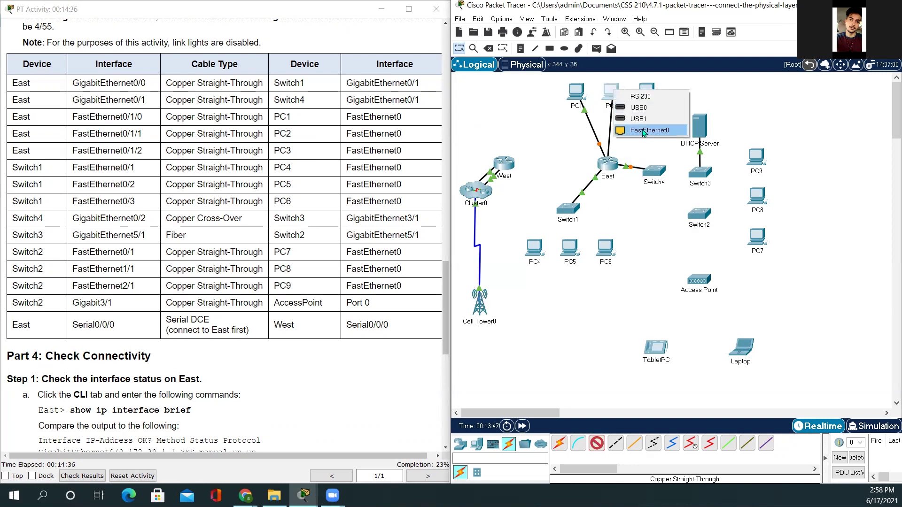
pyautogui.click(643, 131)
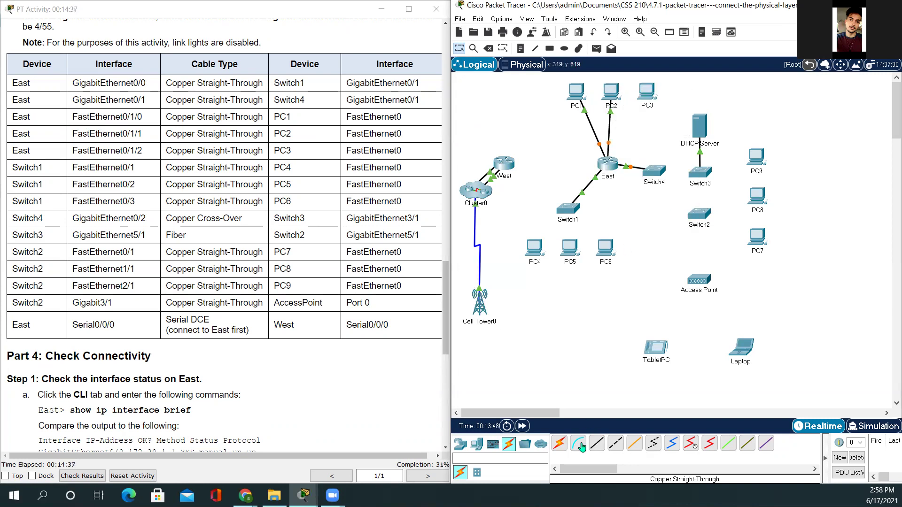
pyautogui.click(609, 165)
pyautogui.click(641, 221)
pyautogui.click(648, 91)
pyautogui.click(691, 127)
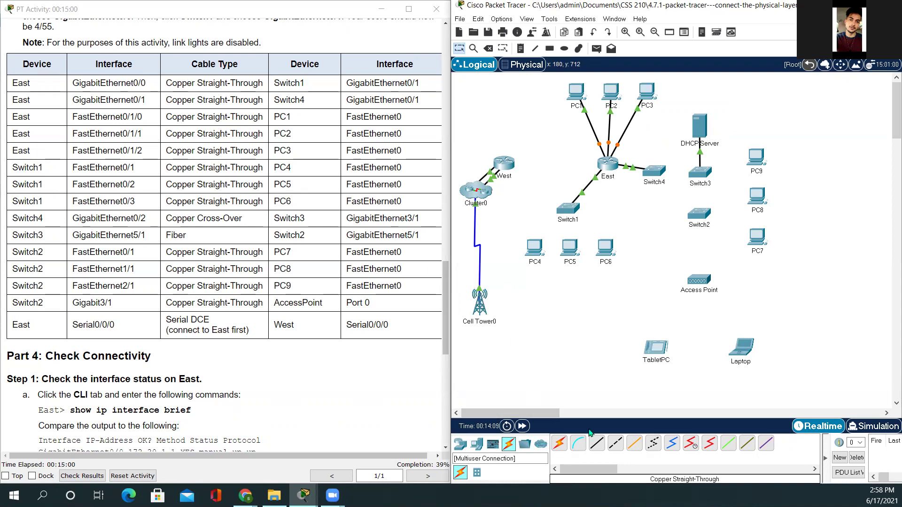
# Connect Switch1 FastEthernet0/1–0/3 to the FastEthernet0 ports of PC4, PC5 and PC6
pyautogui.click(594, 449)
pyautogui.click(571, 210)
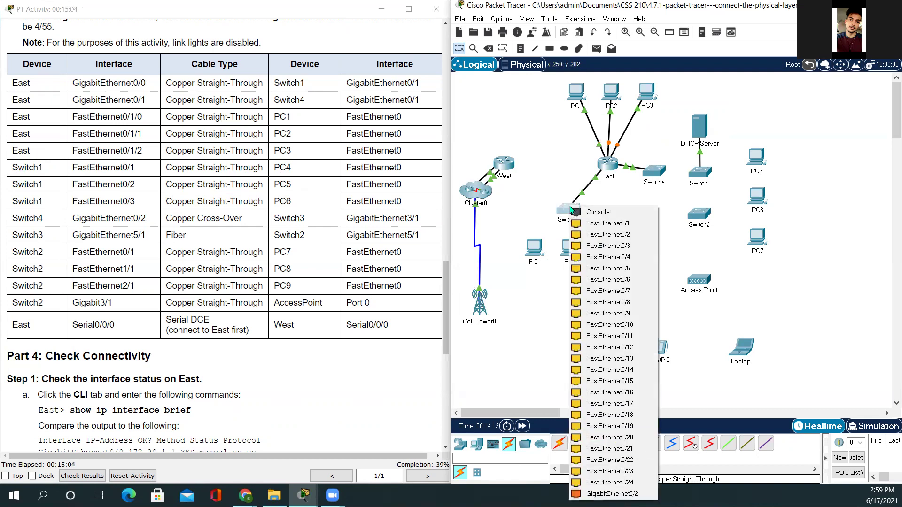
pyautogui.click(582, 223)
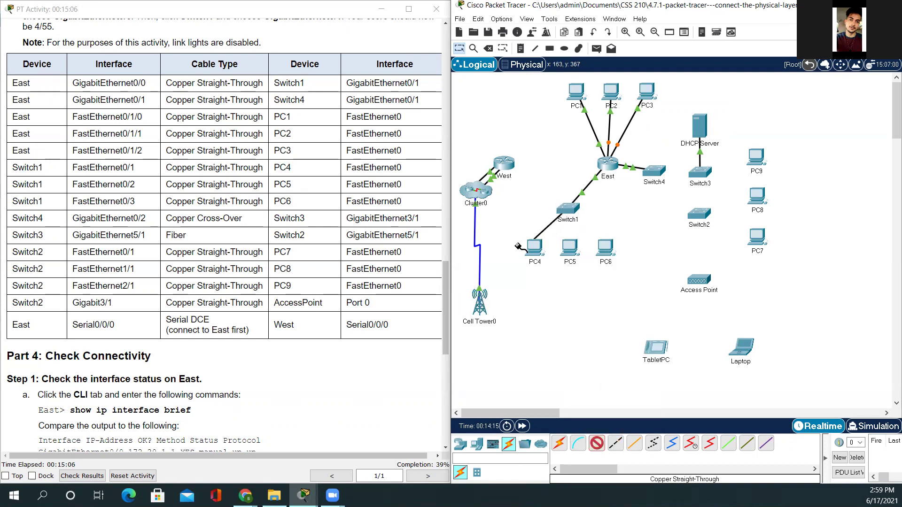
pyautogui.click(534, 249)
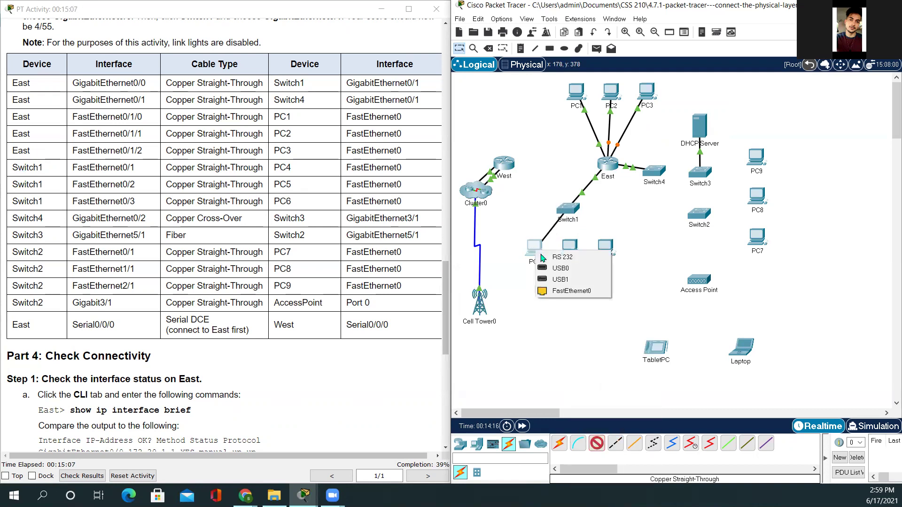
pyautogui.click(576, 291)
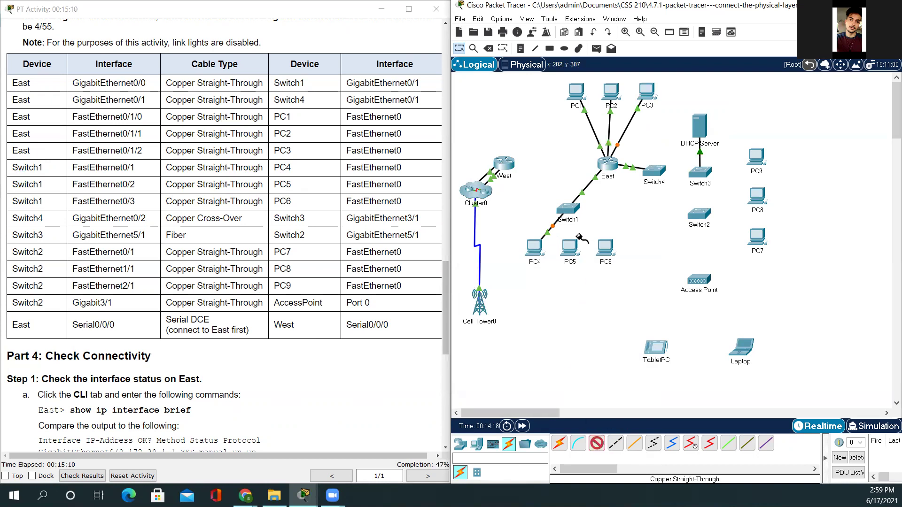
pyautogui.click(568, 209)
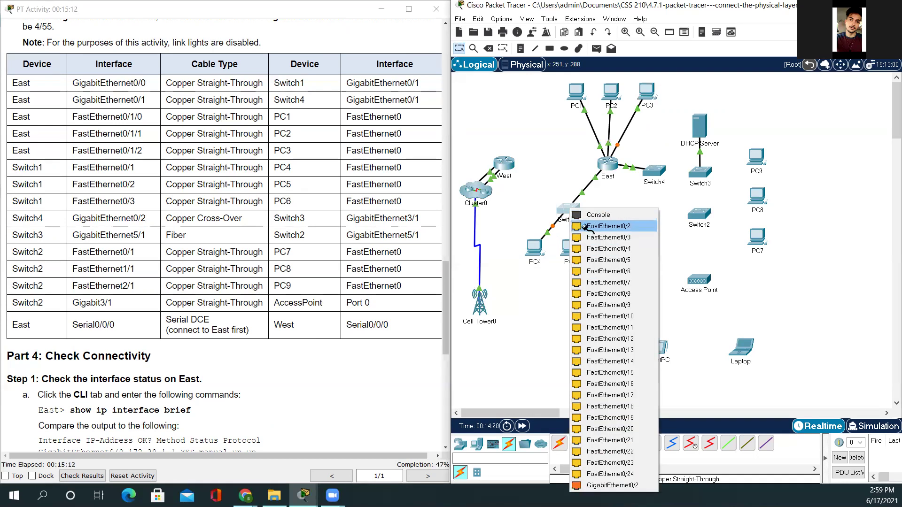
pyautogui.click(589, 238)
pyautogui.click(571, 249)
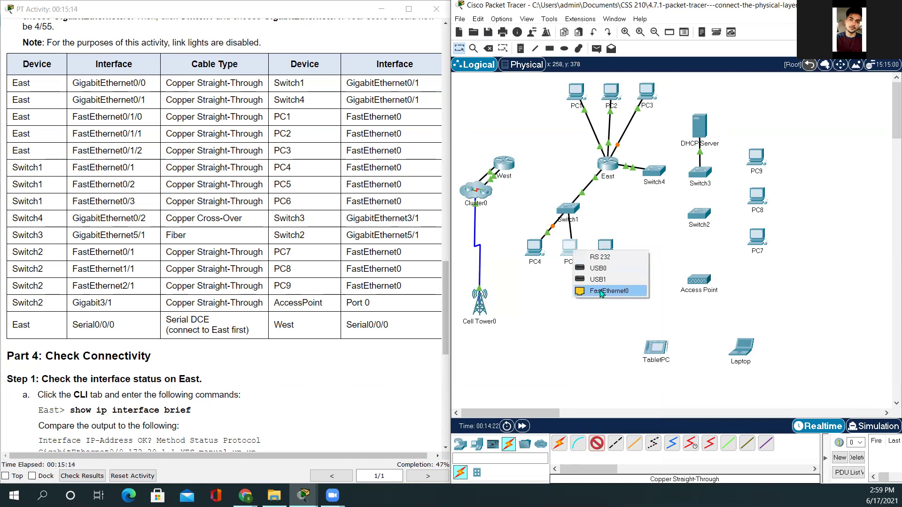
pyautogui.click(602, 292)
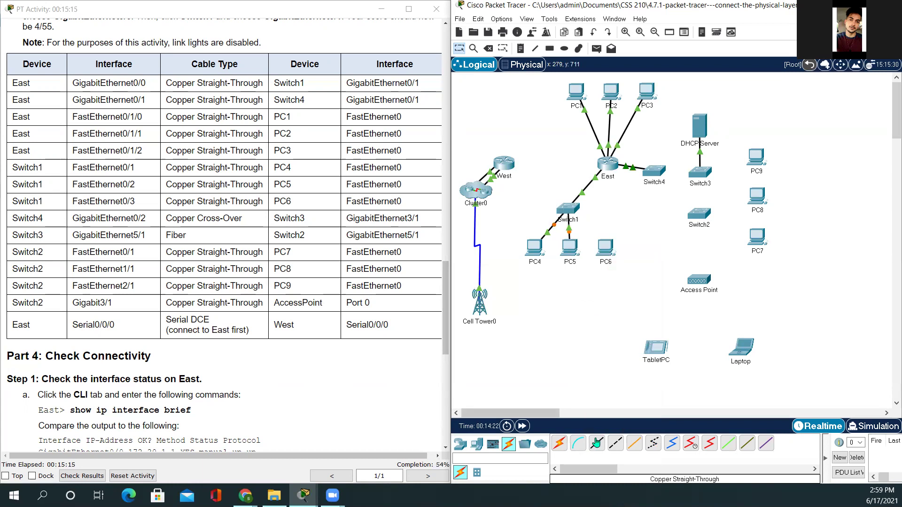
pyautogui.click(567, 211)
pyautogui.click(592, 235)
pyautogui.click(605, 247)
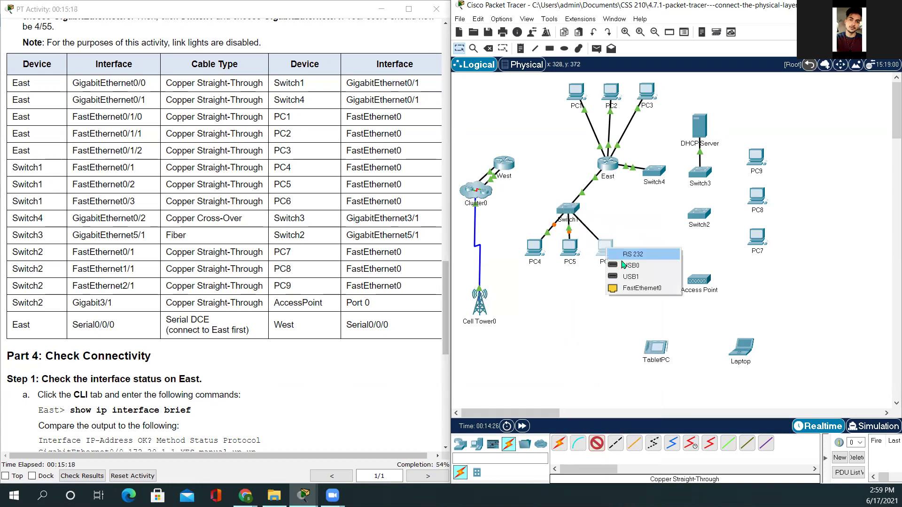
pyautogui.click(635, 291)
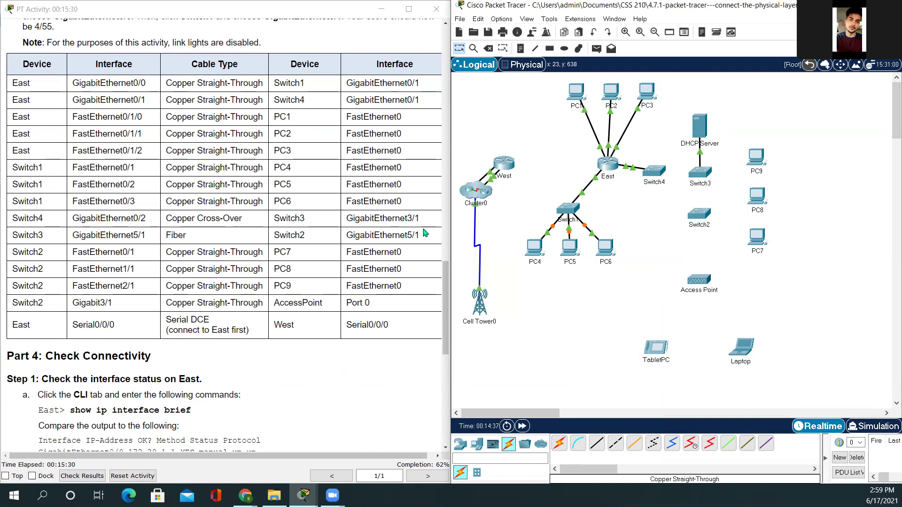
# Join Switch4 GigabitEthernet0/2 to Switch3 GigabitEthernet3/1 with a copper cross-over cable
pyautogui.click(615, 446)
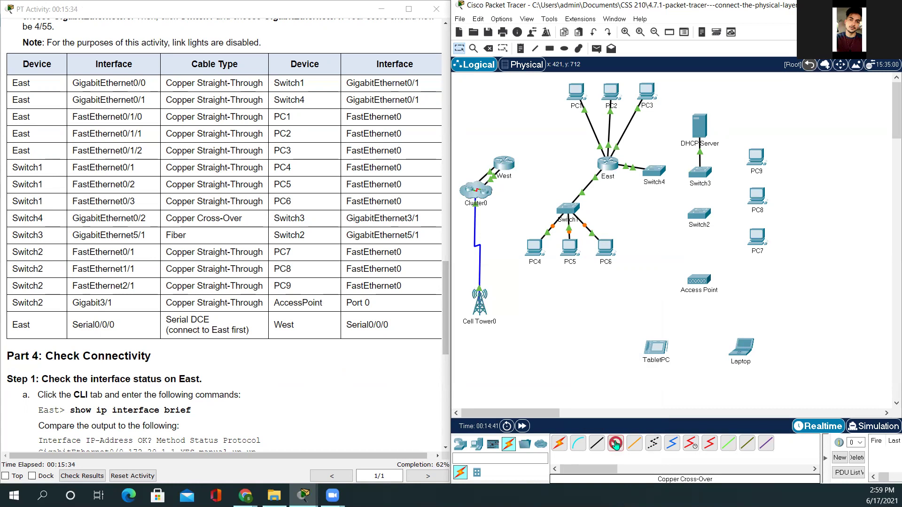
pyautogui.click(700, 173)
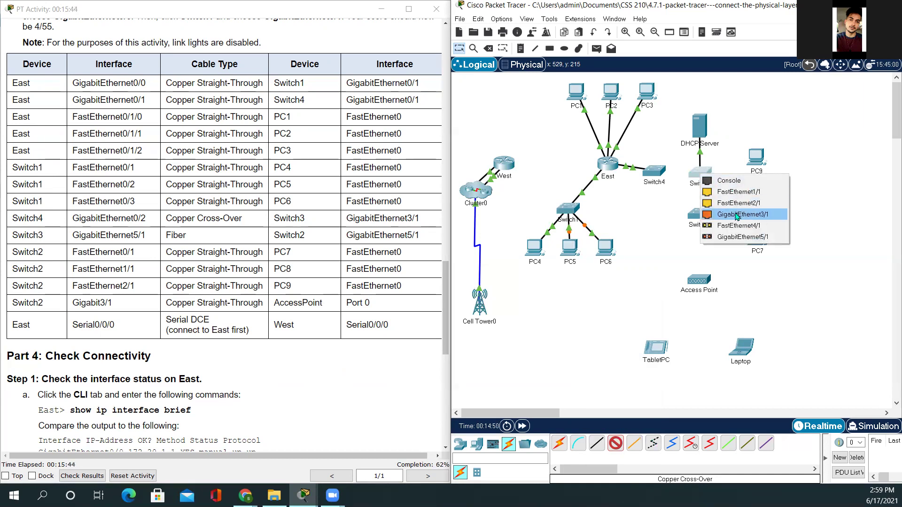
pyautogui.click(678, 251)
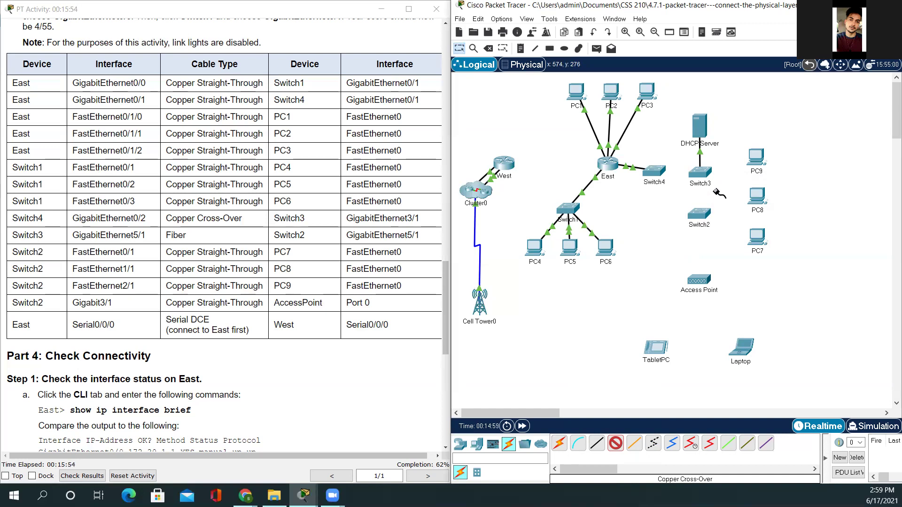
pyautogui.click(654, 173)
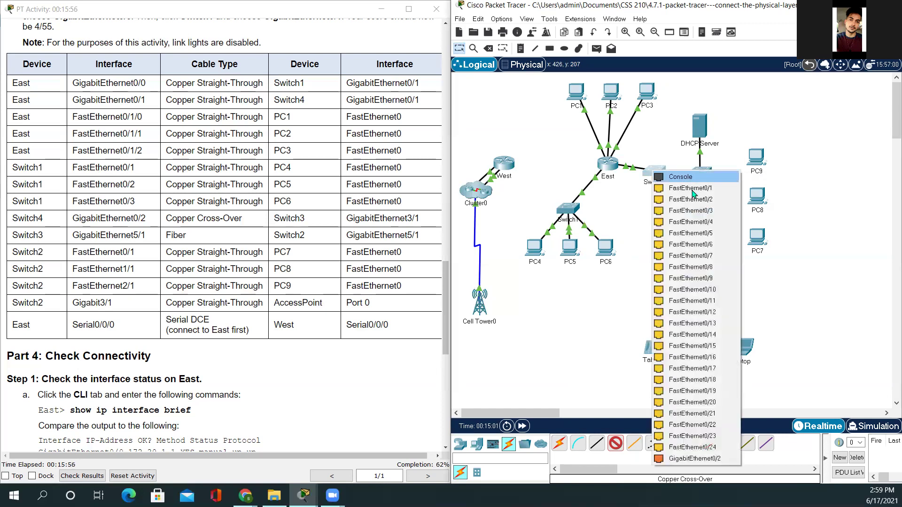
pyautogui.click(718, 459)
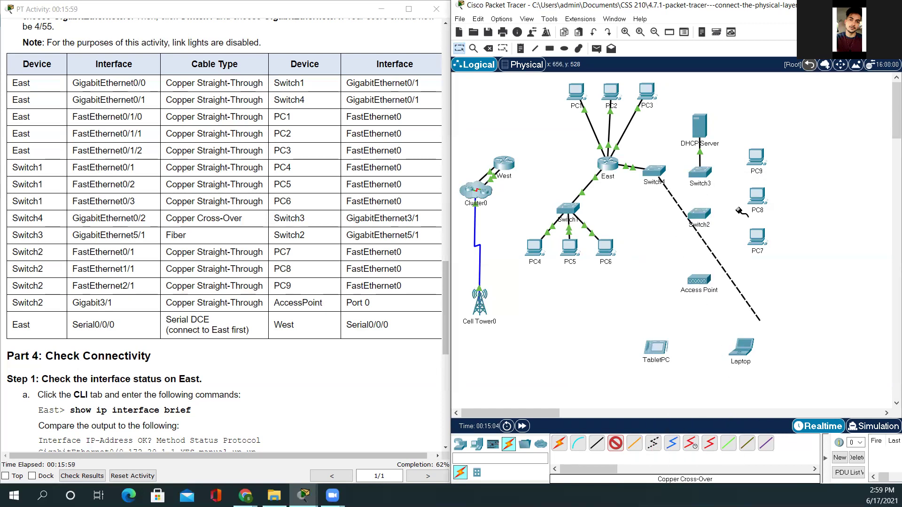
pyautogui.click(703, 176)
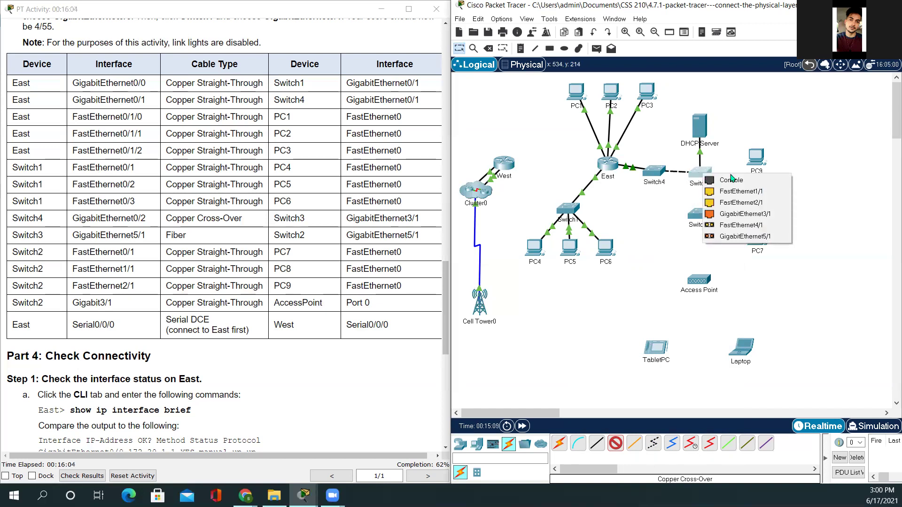
pyautogui.click(760, 219)
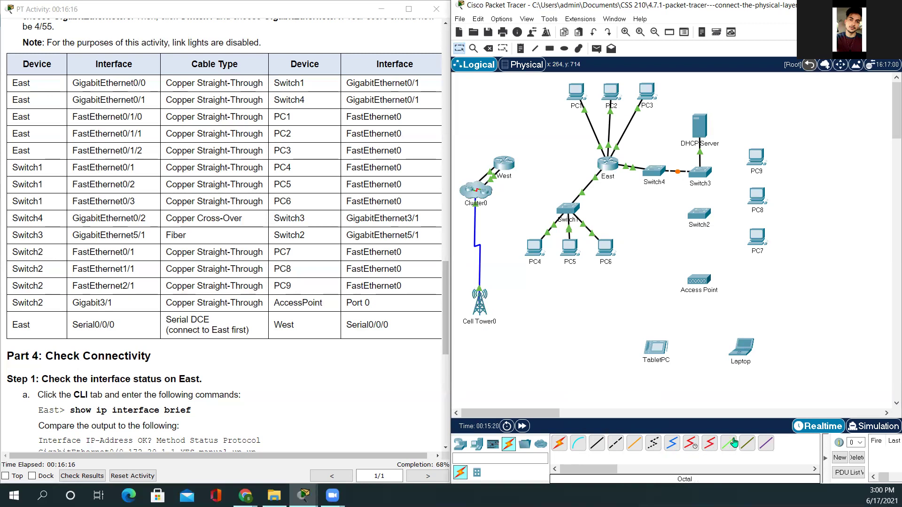
# Run a fiber cable from Switch3 GigabitEthernet5/1 to Switch2 GigabitEthernet5/1
pyautogui.click(638, 446)
pyautogui.click(701, 176)
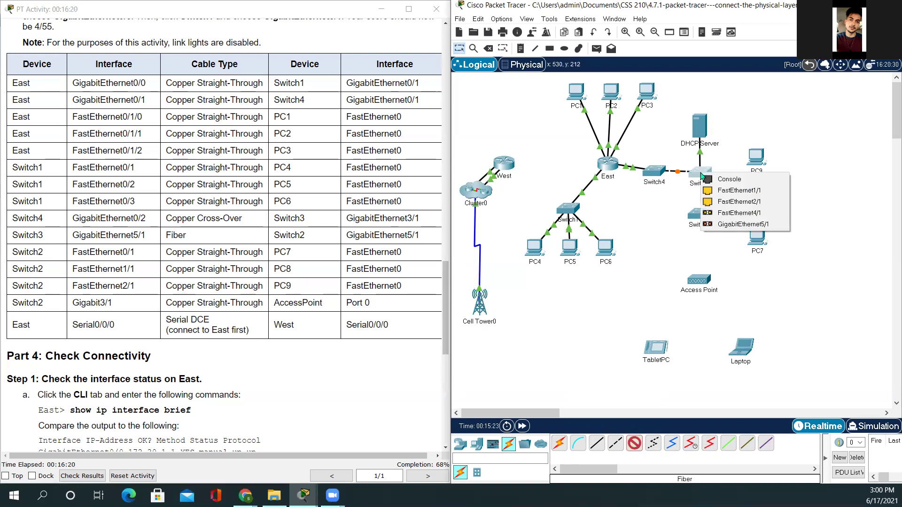
pyautogui.click(737, 224)
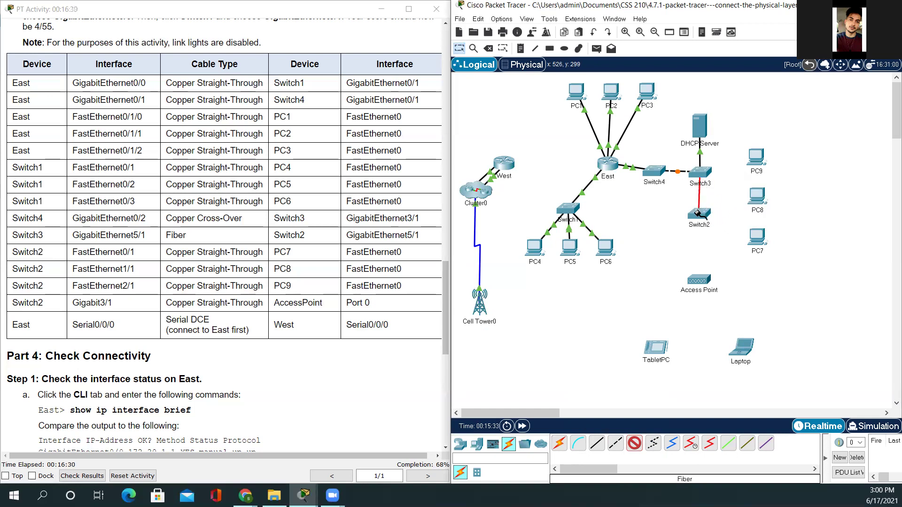
pyautogui.click(700, 214)
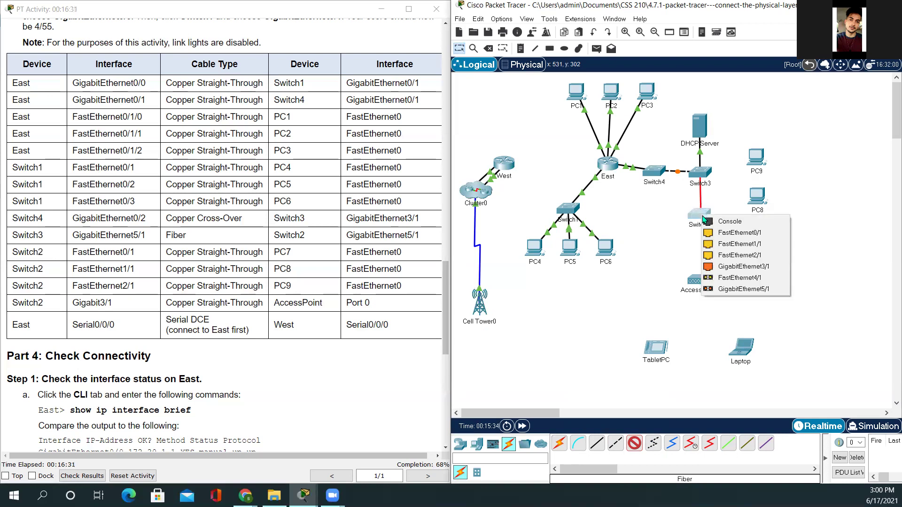
pyautogui.click(729, 290)
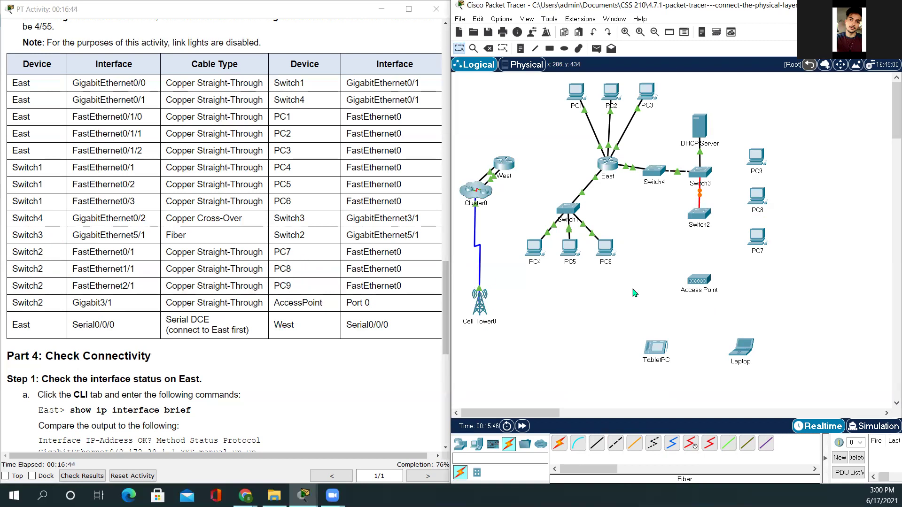
# Cable Switch2 Fa0/1, Fa1/1 and Fa2/1 to PC7, PC8 and PC9 FastEthernet0 with straight-through copper
pyautogui.click(598, 443)
pyautogui.click(701, 214)
pyautogui.click(731, 229)
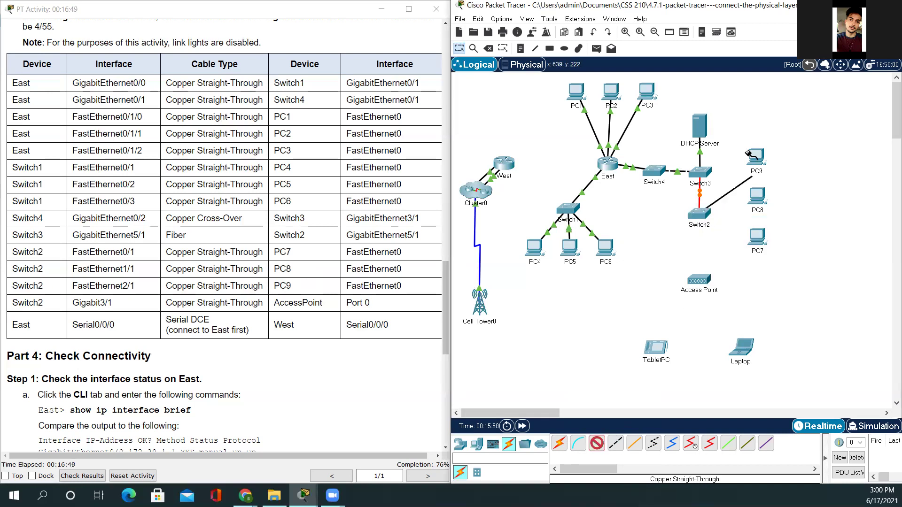
pyautogui.click(757, 242)
pyautogui.click(781, 284)
pyautogui.click(596, 443)
pyautogui.click(703, 213)
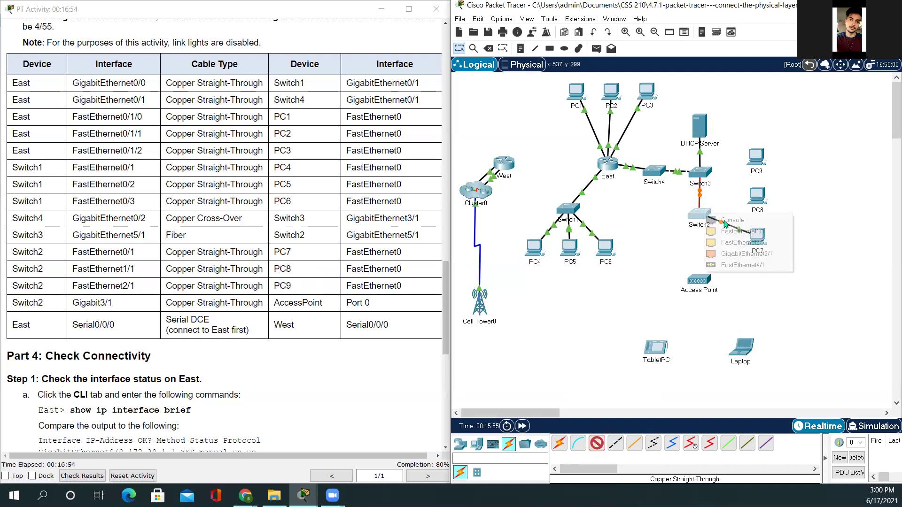
pyautogui.click(746, 233)
pyautogui.click(757, 193)
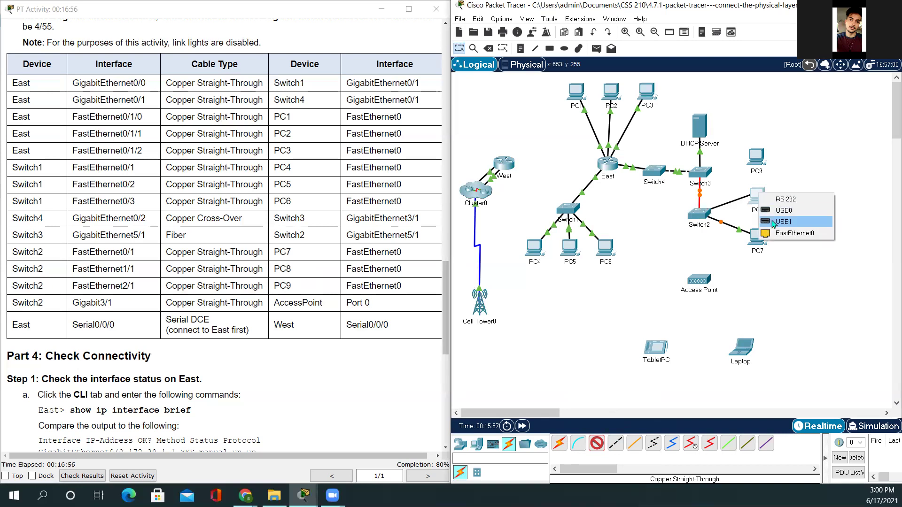
pyautogui.click(777, 235)
pyautogui.click(597, 444)
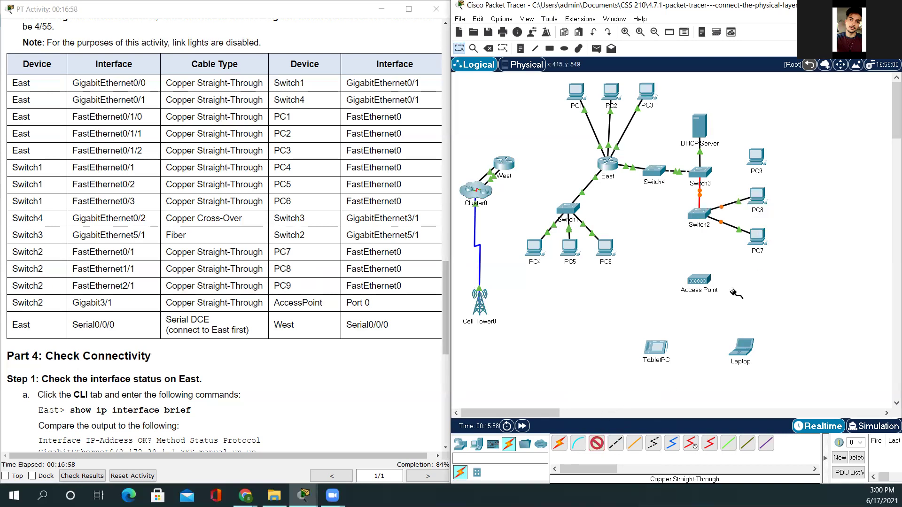
pyautogui.click(701, 213)
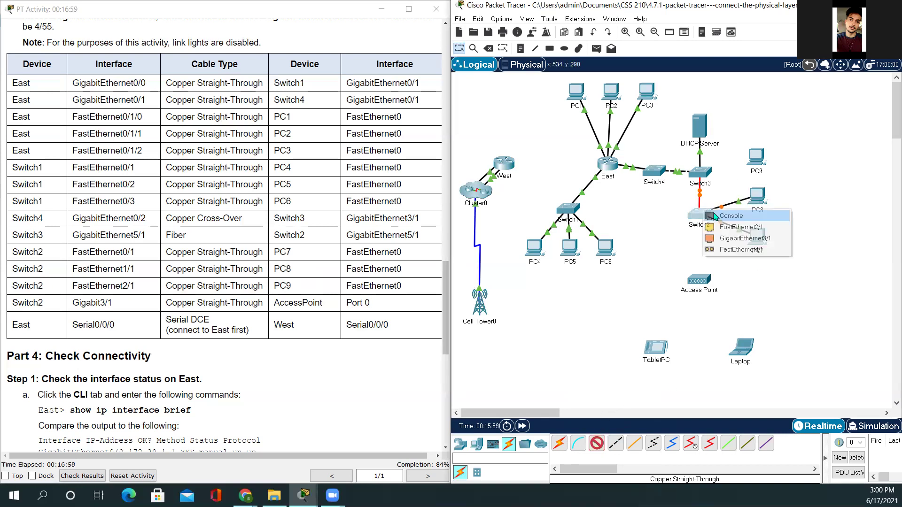
pyautogui.click(740, 227)
pyautogui.click(756, 156)
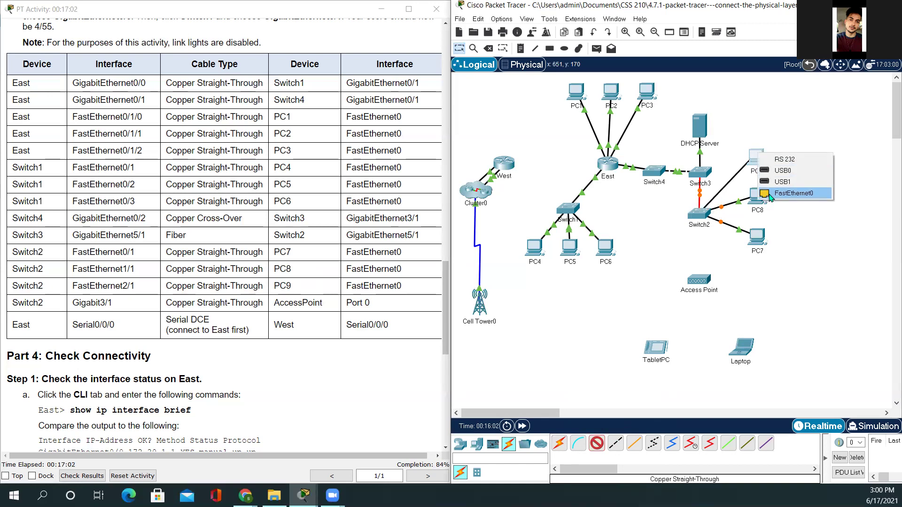
pyautogui.click(773, 194)
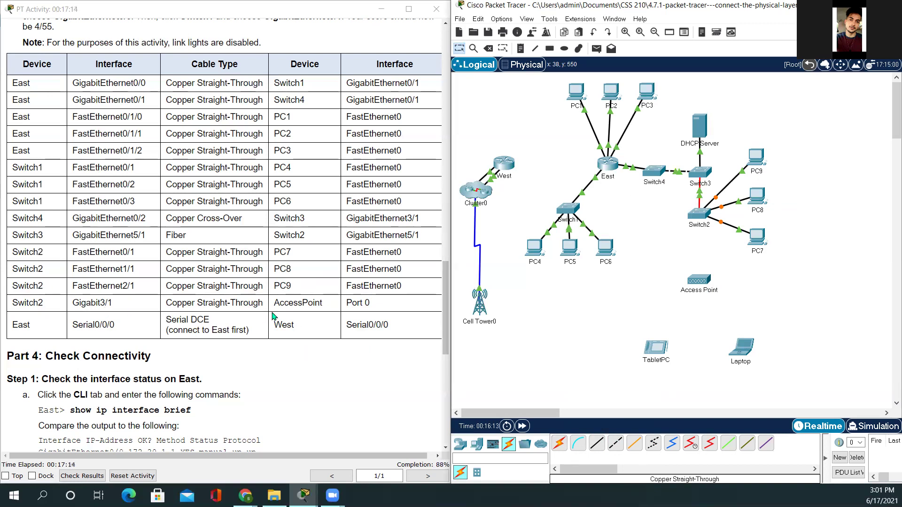
# Connect Switch2 GigabitEthernet3/1 to the Access Point's Port 0 with straight-through copper
pyautogui.click(597, 443)
pyautogui.click(700, 214)
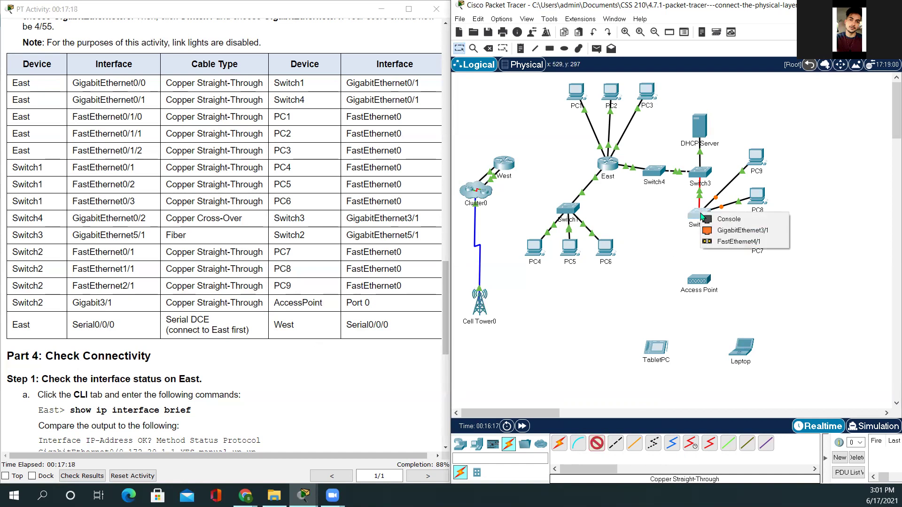
pyautogui.click(736, 231)
pyautogui.click(700, 280)
pyautogui.click(724, 287)
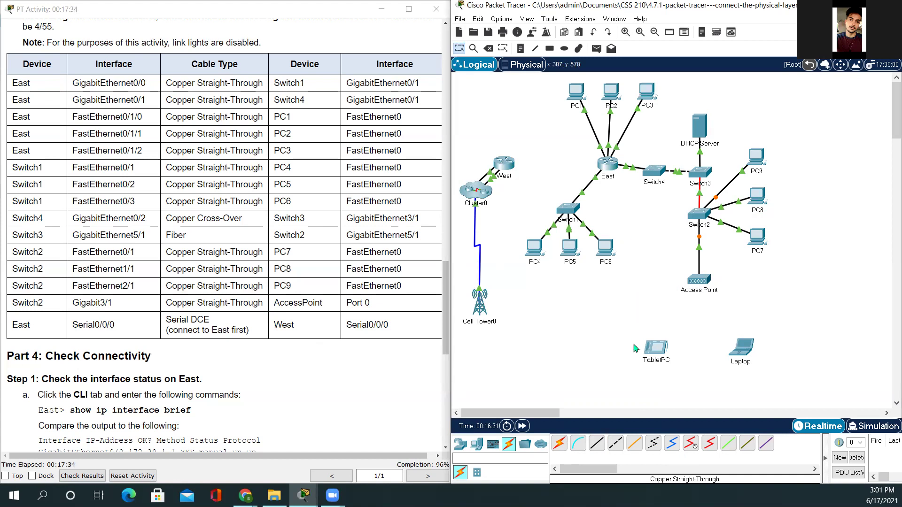
# Link East Serial0/0/0 to West Serial0/0/0 with a Serial DCE cable, starting at East
pyautogui.click(692, 444)
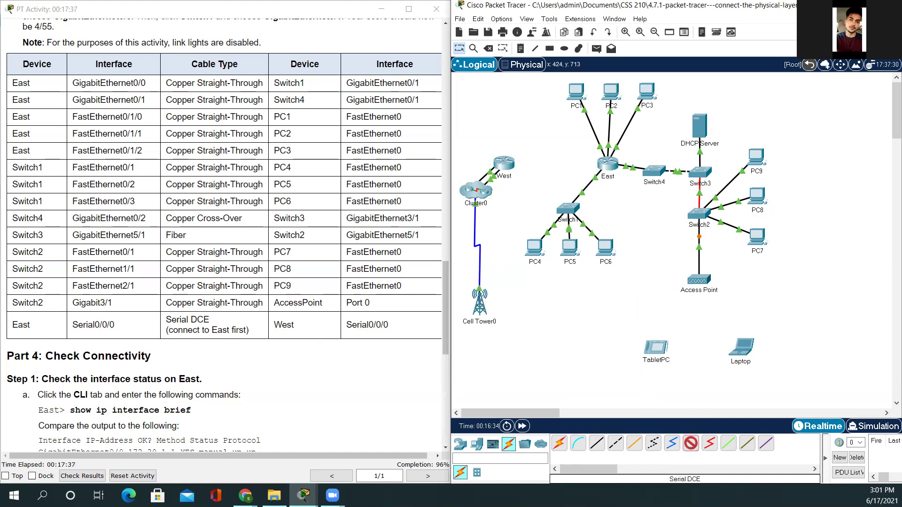
pyautogui.click(604, 163)
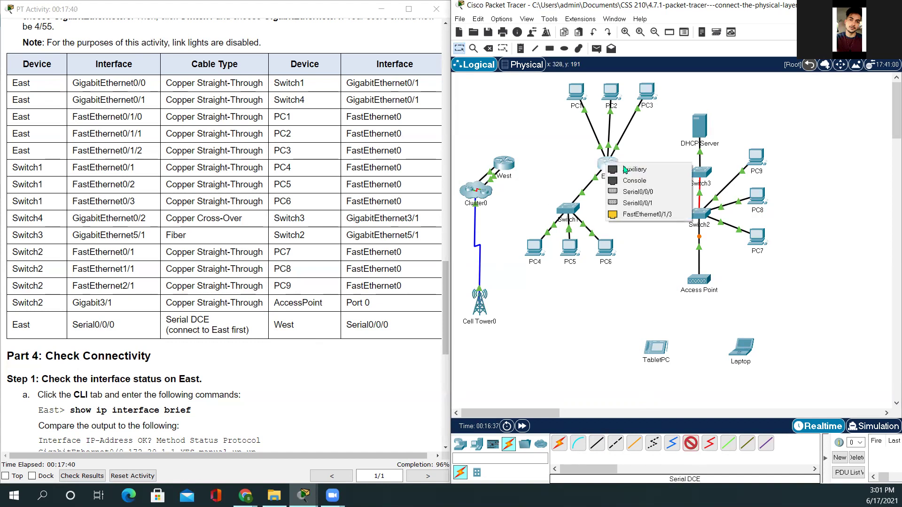
pyautogui.click(657, 196)
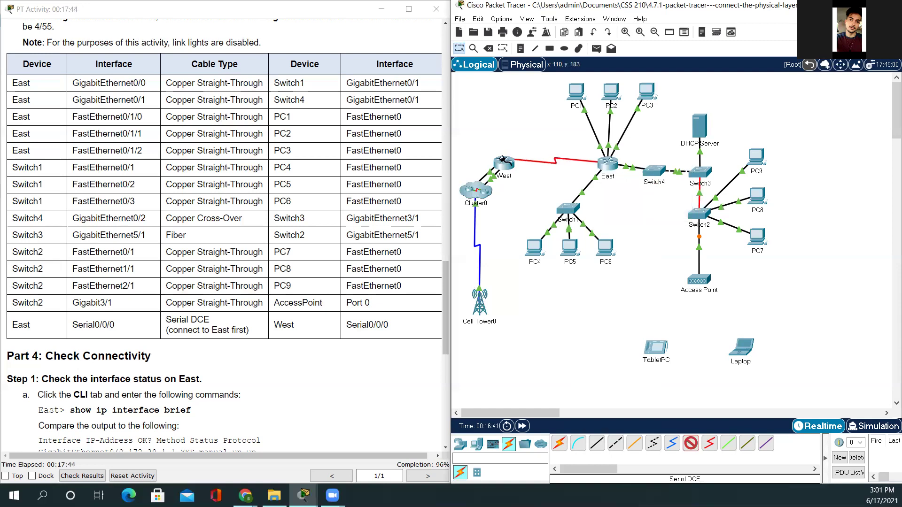
pyautogui.click(507, 165)
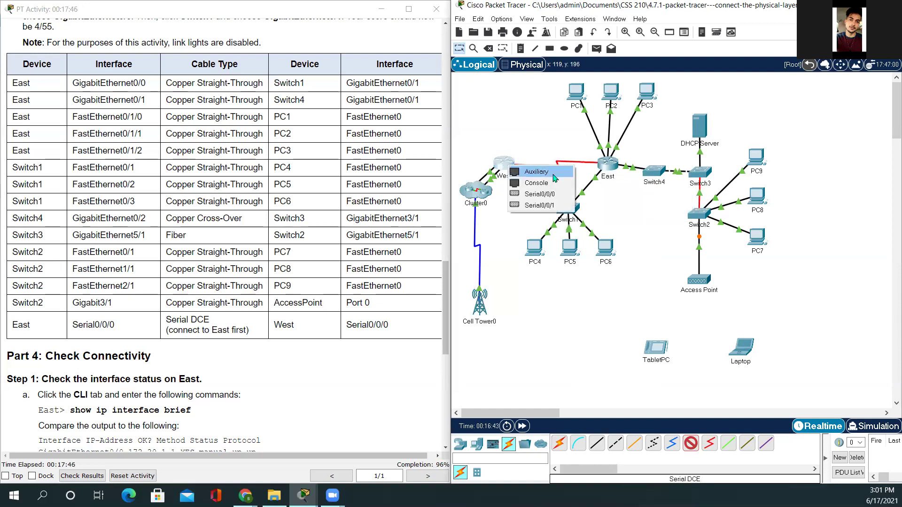
pyautogui.click(559, 192)
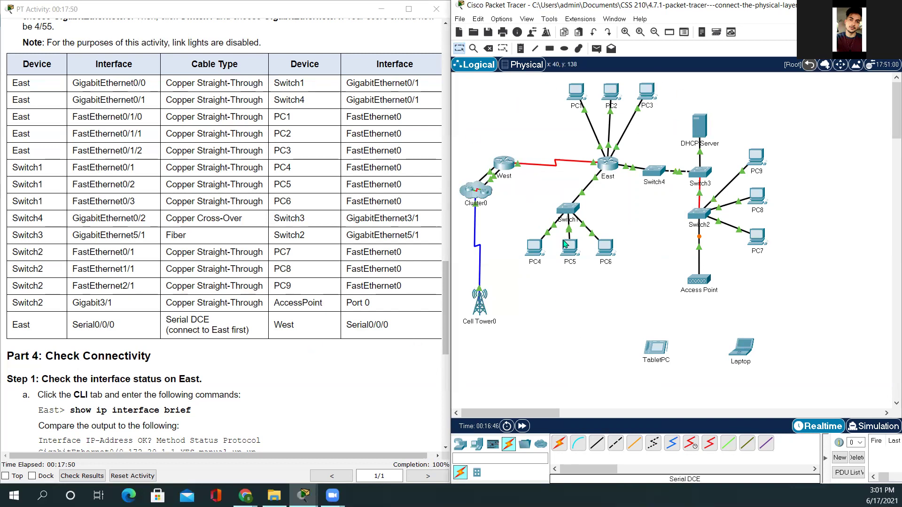
pyautogui.scroll(-3, 262, 345)
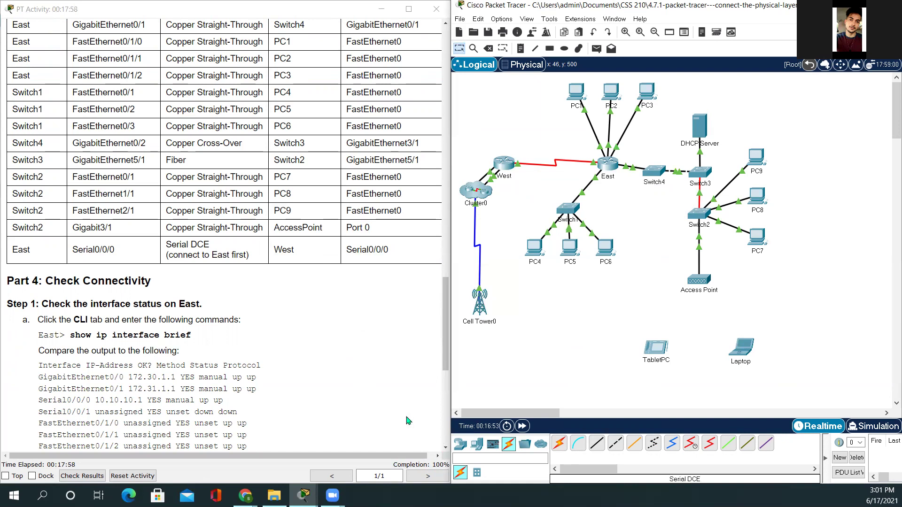
pyautogui.scroll(-4, 266, 291)
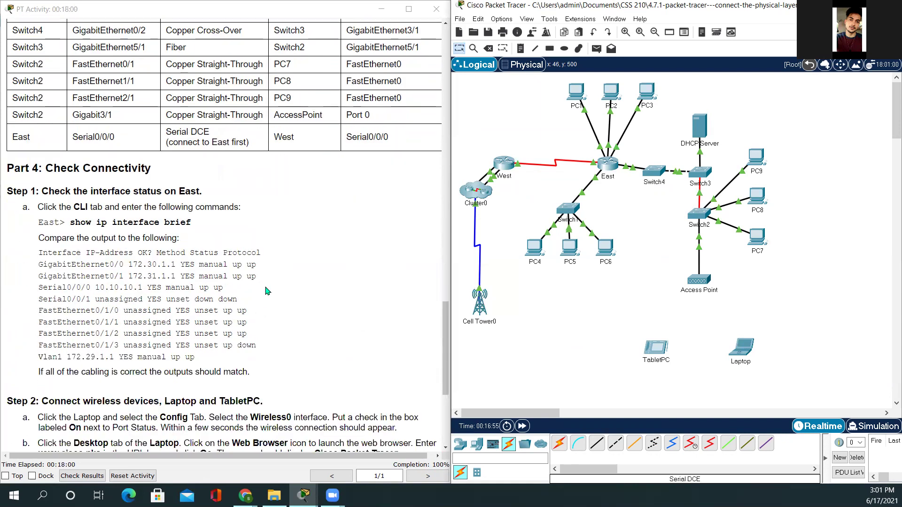
pyautogui.scroll(-1, 266, 291)
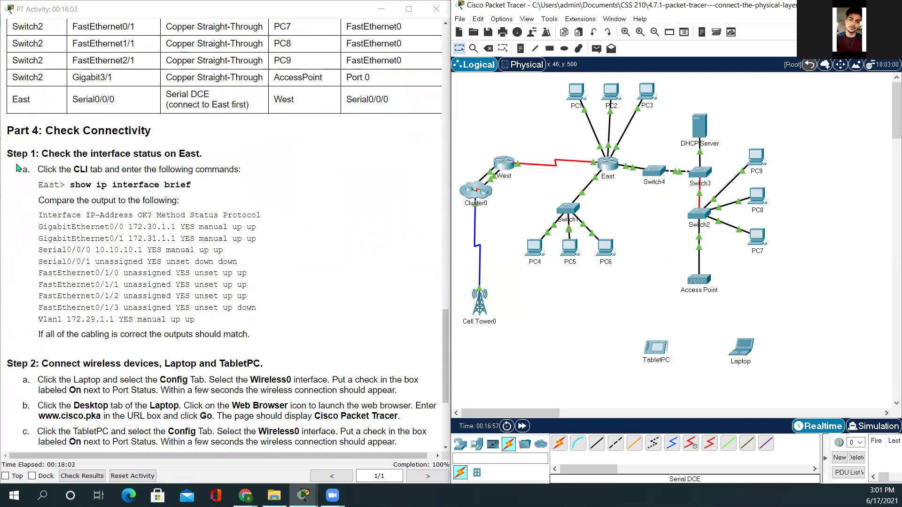
pyautogui.moveTo(8, 155); pyautogui.dragTo(354, 349)
pyautogui.scroll(-3, 353, 349)
pyautogui.click(353, 284)
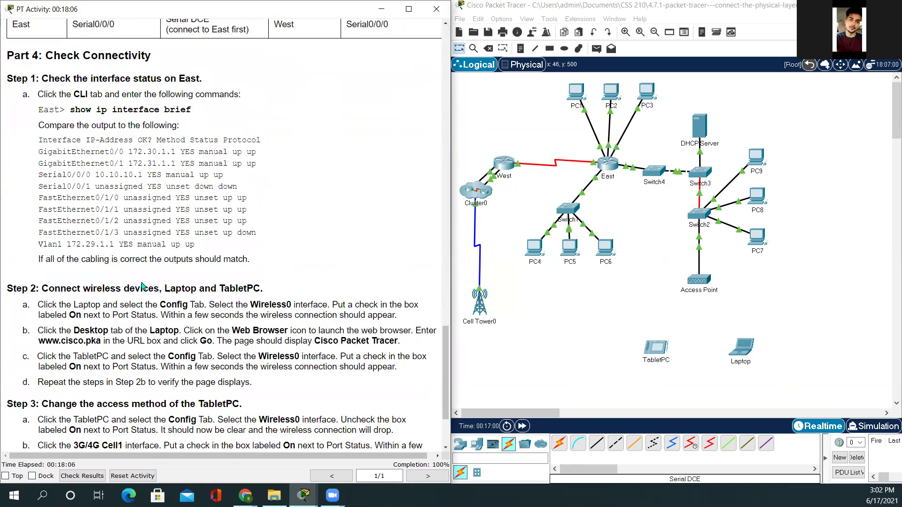
pyautogui.scroll(-1, 26, 154)
pyautogui.scroll(-2, 26, 155)
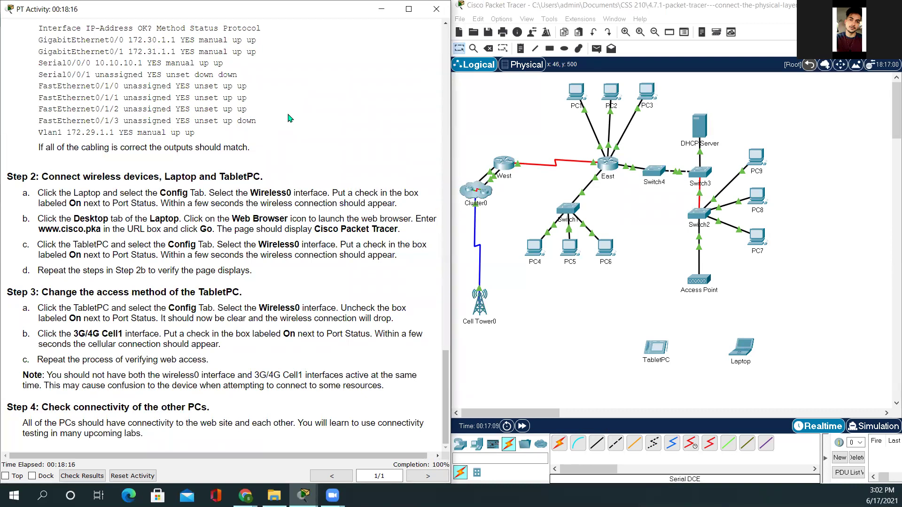
pyautogui.scroll(20, 220, 188)
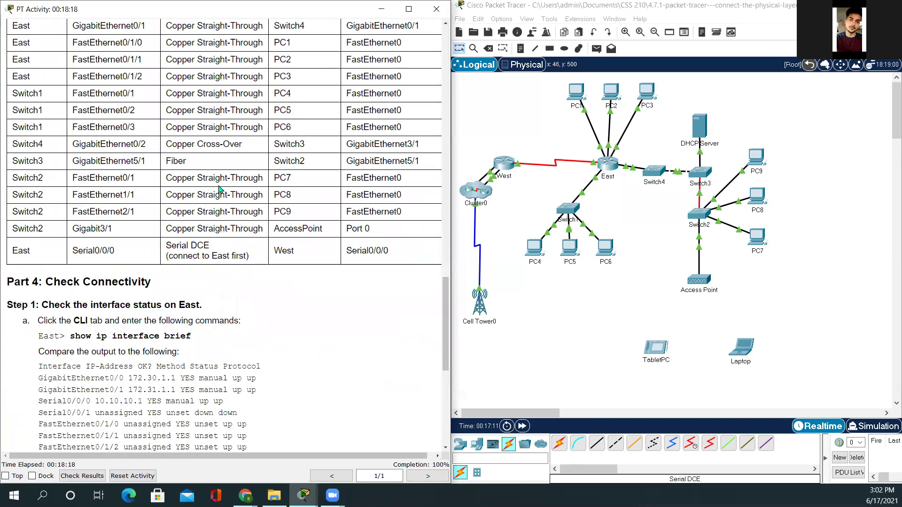
pyautogui.scroll(3, 220, 188)
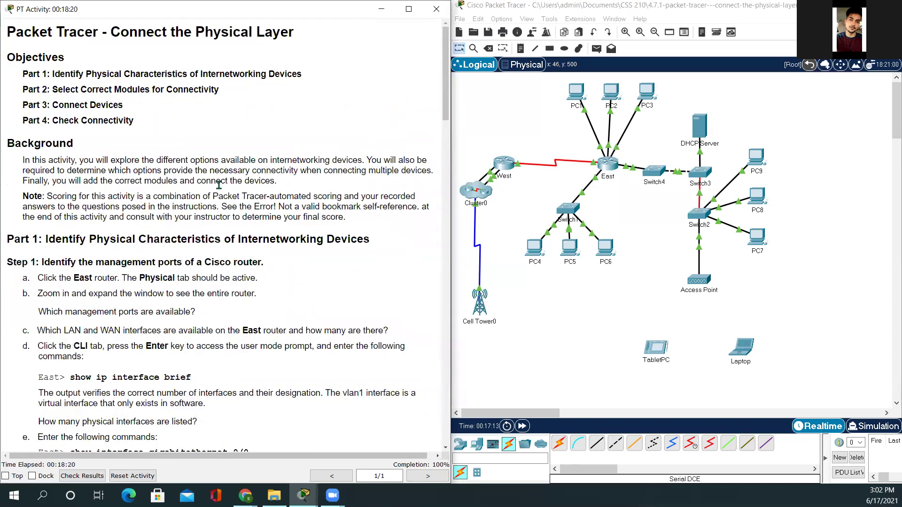